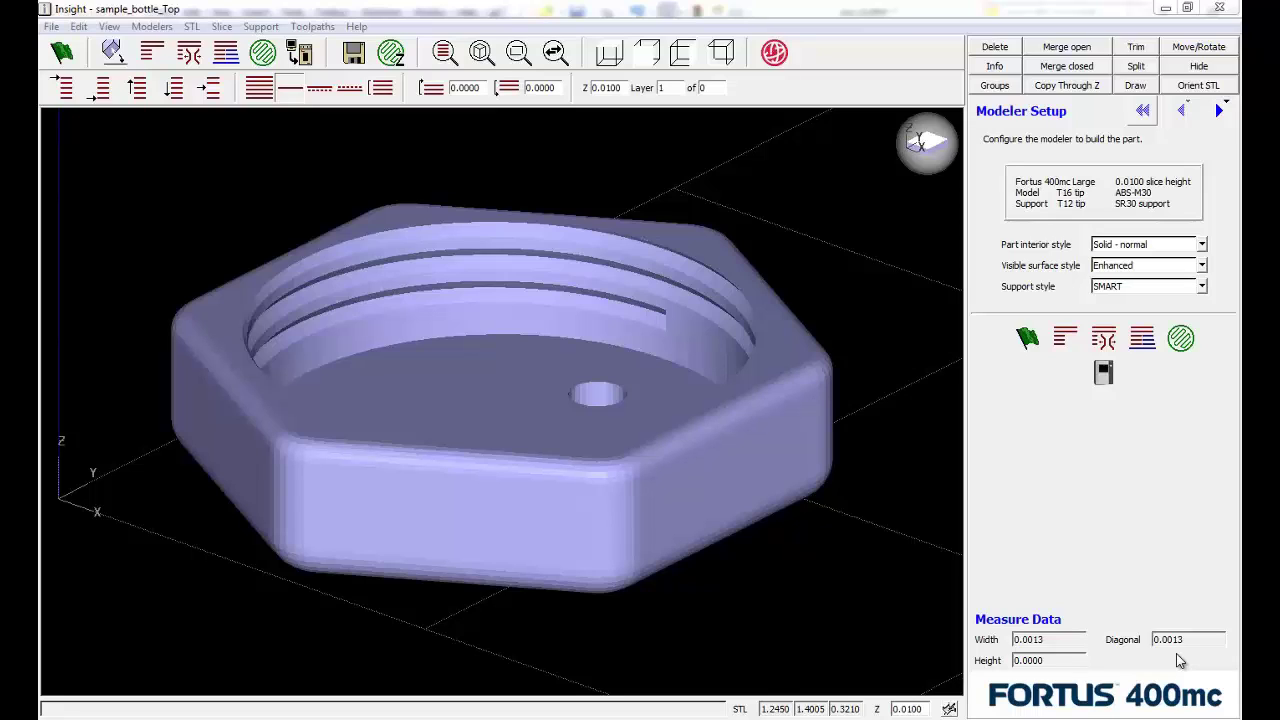
Process the bottle top through slicing, supports and toolpaths, overwriting the existing ssys_sample_bottle_Top job.
{"action": "left_click", "coordinate": [1028, 340]}
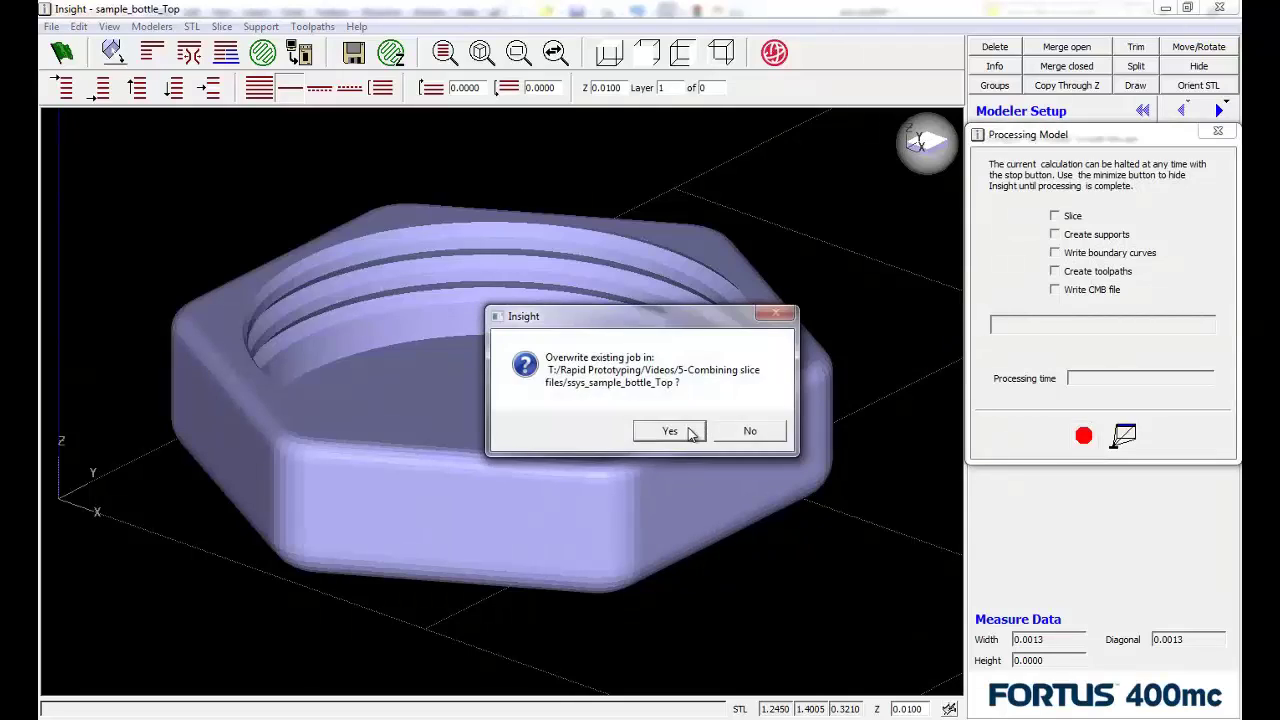
{"action": "left_click", "coordinate": [669, 431]}
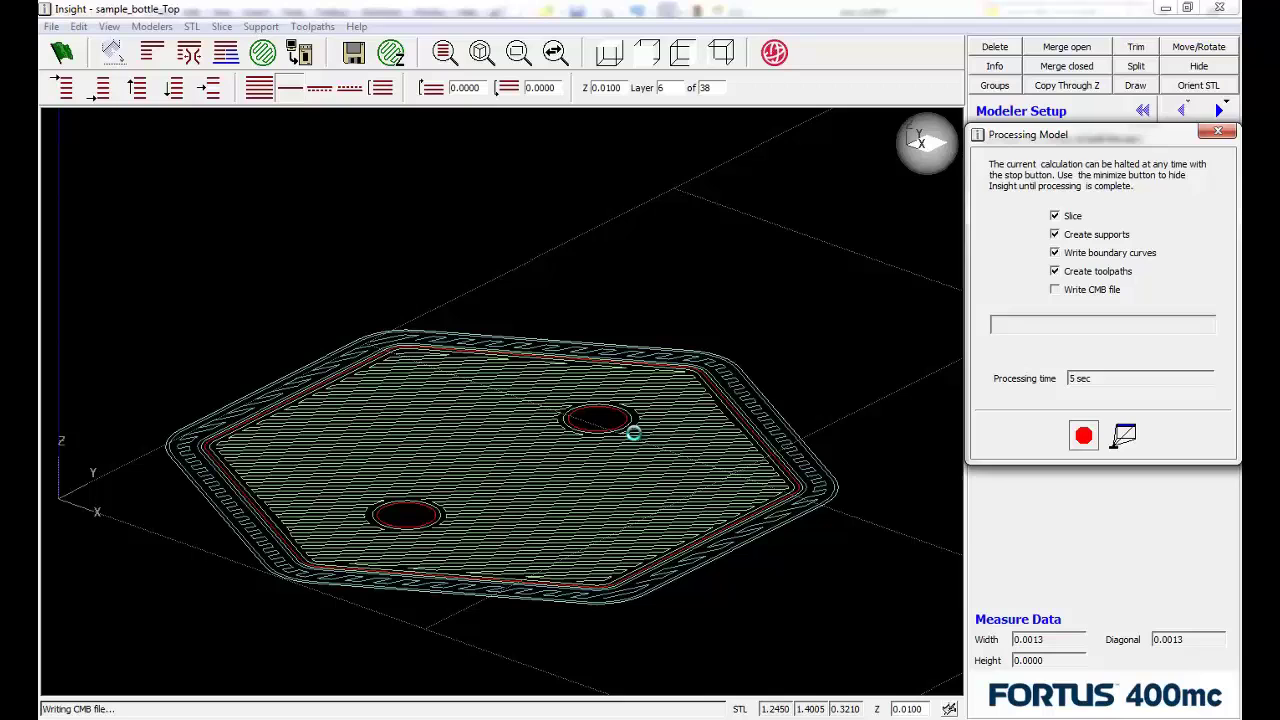
Open sample_bottle_Bottom.stl and process it into a full build job, overwriting the existing ssys_sample_bottle_Bottom job.
{"action": "left_click", "coordinate": [50, 26]}
{"action": "left_click", "coordinate": [368, 212]}
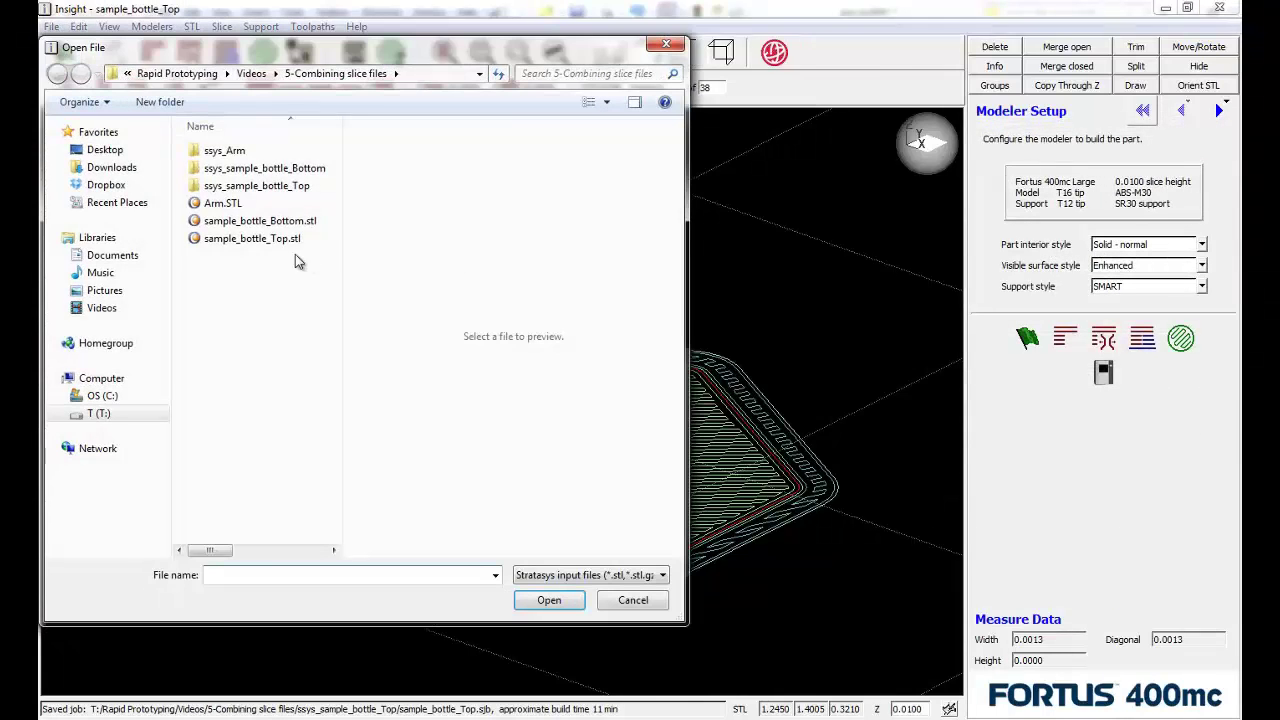
{"action": "double_click", "coordinate": [263, 221]}
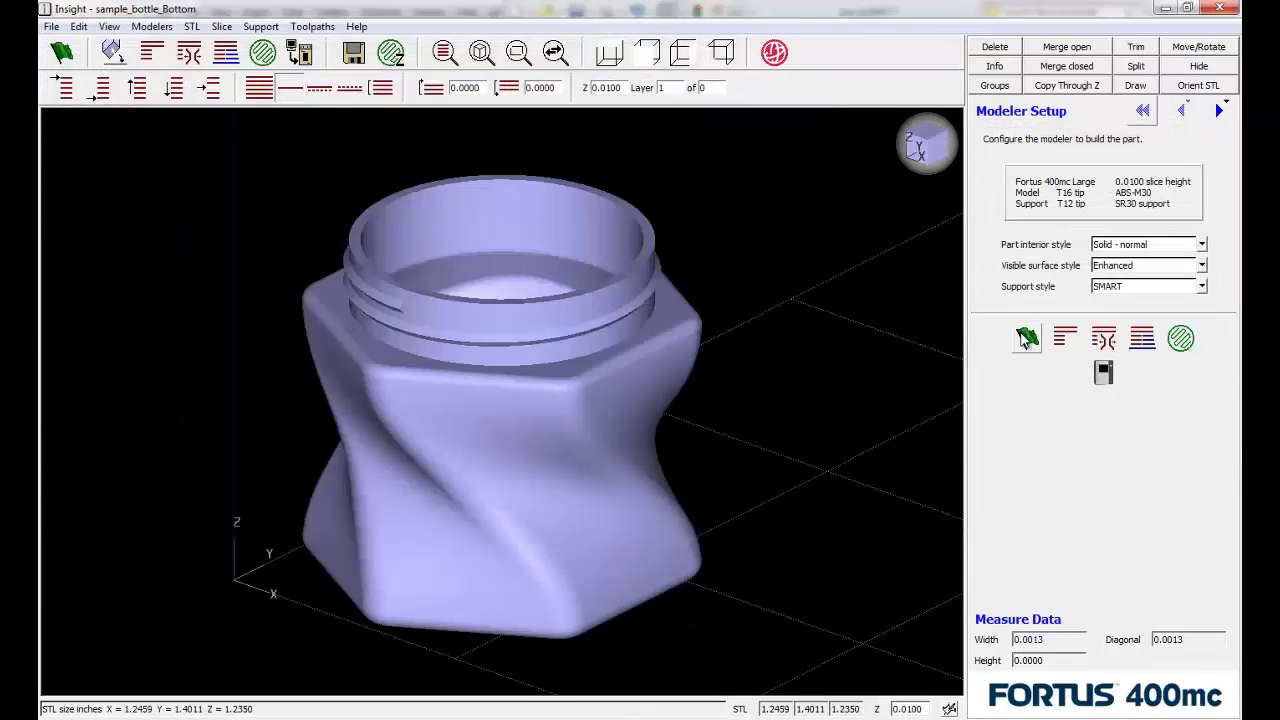
{"action": "left_click", "coordinate": [1027, 338]}
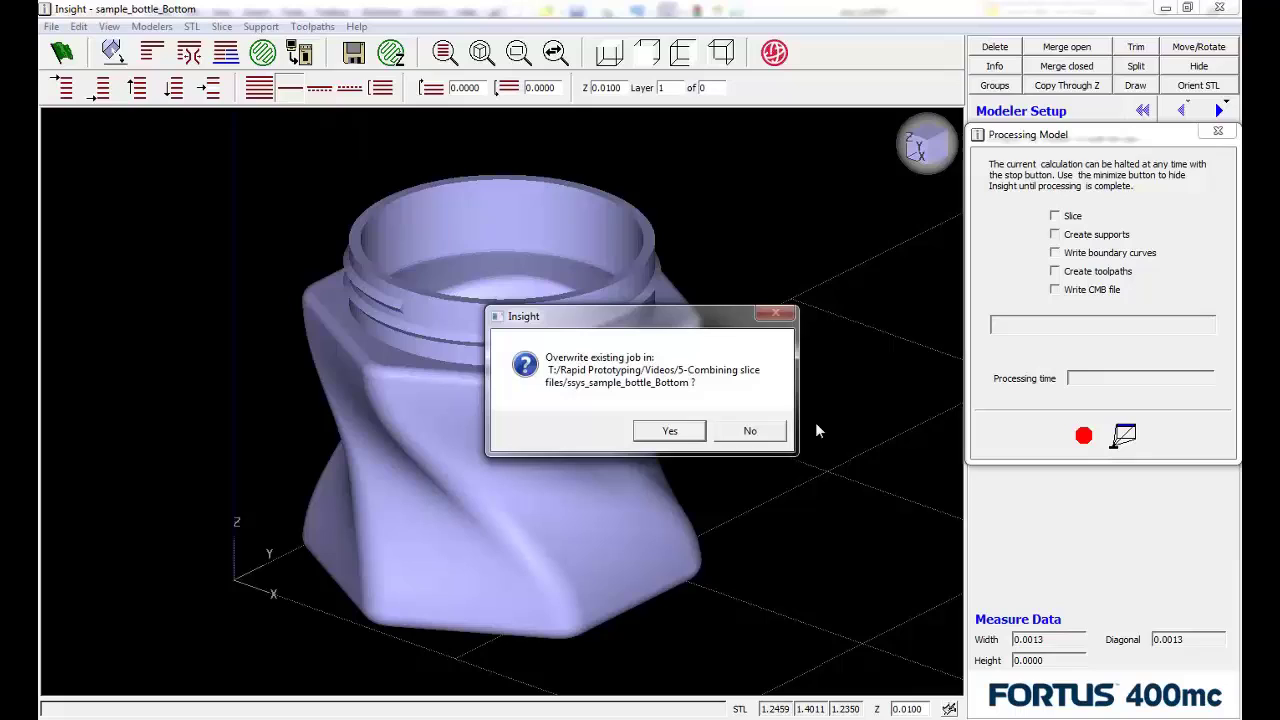
{"action": "left_click", "coordinate": [686, 434]}
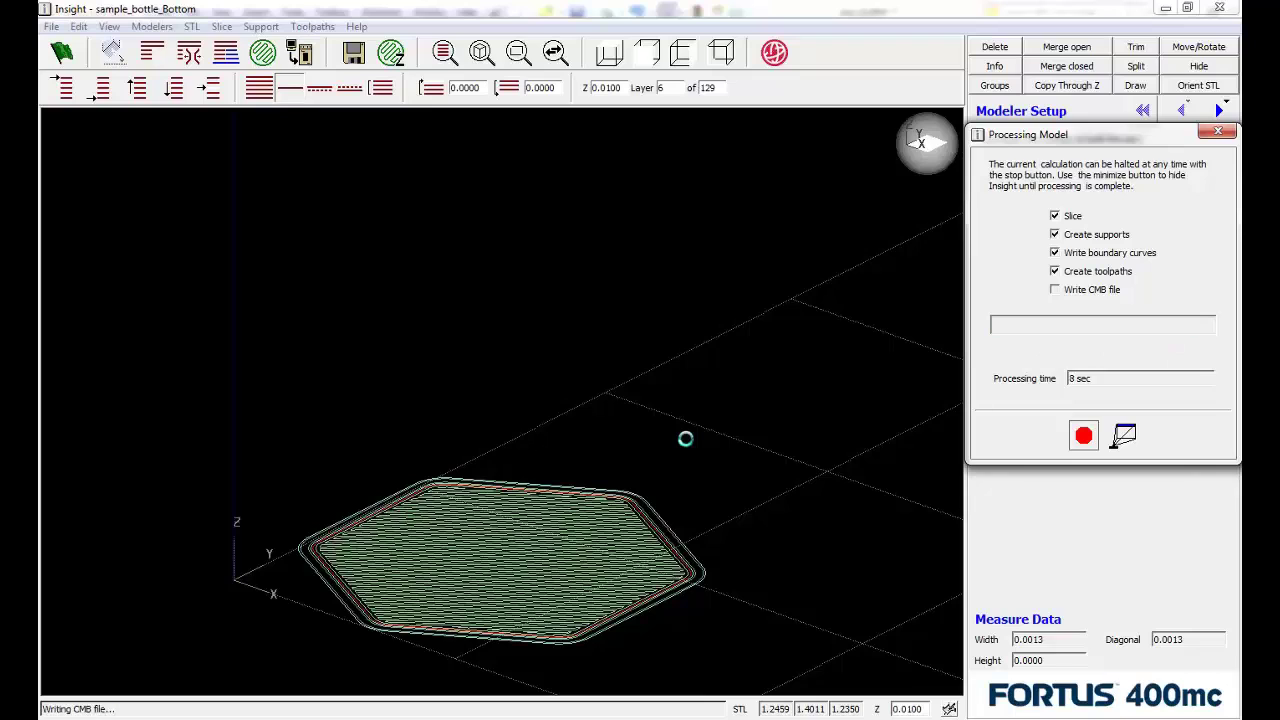
Start combining slice curves and choose sample_bottle_Top.sjb from the ssys_sample_bottle_Top folder as the slice file.
{"action": "left_click", "coordinate": [221, 27]}
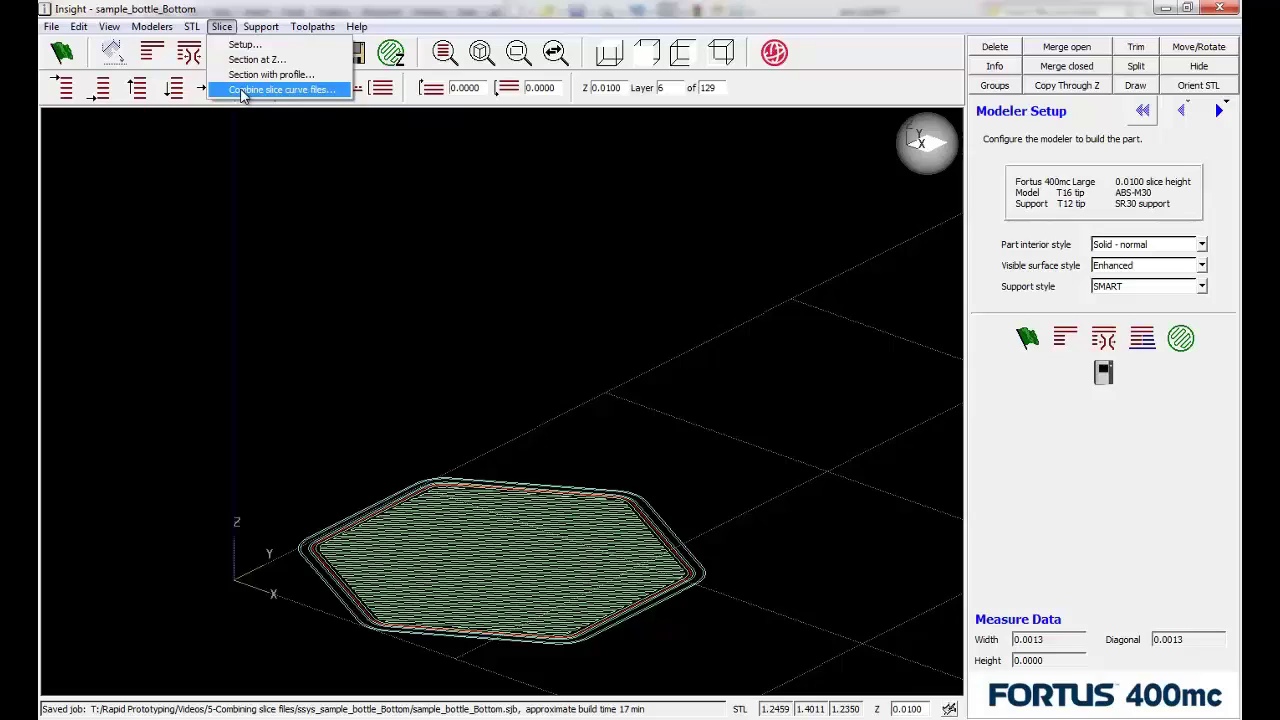
{"action": "left_click", "coordinate": [305, 90]}
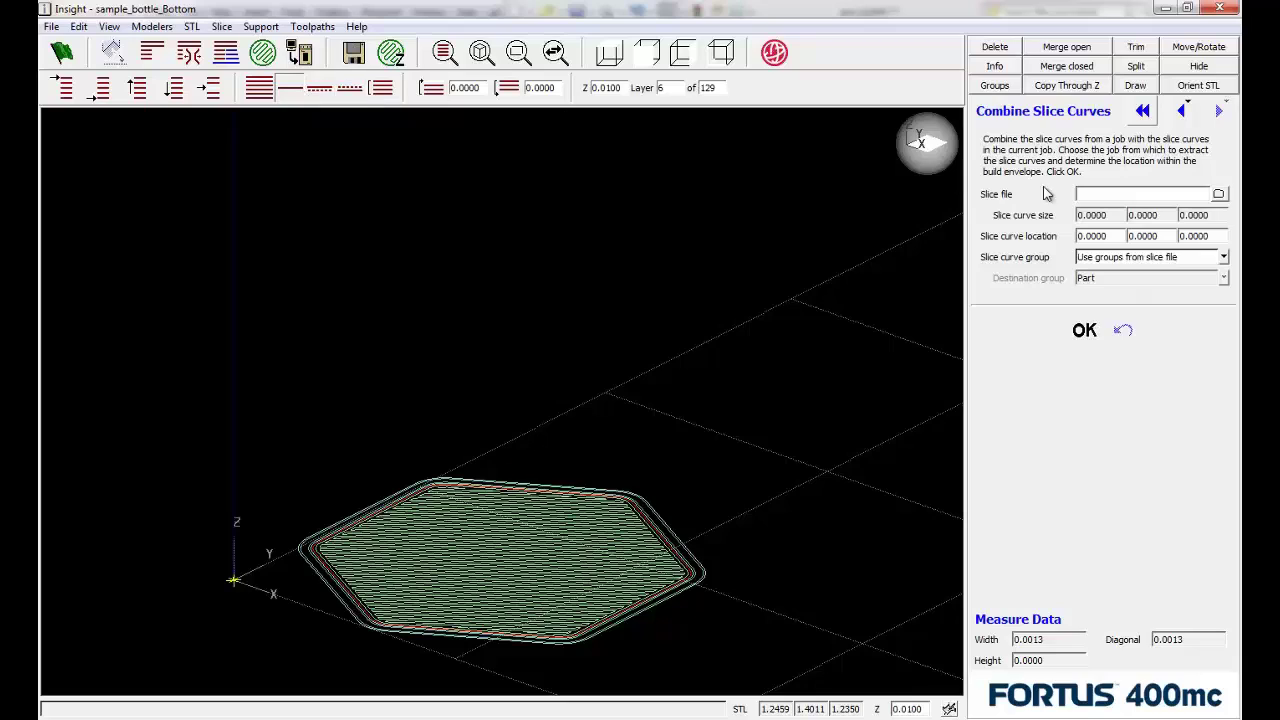
{"action": "left_click", "coordinate": [1218, 195]}
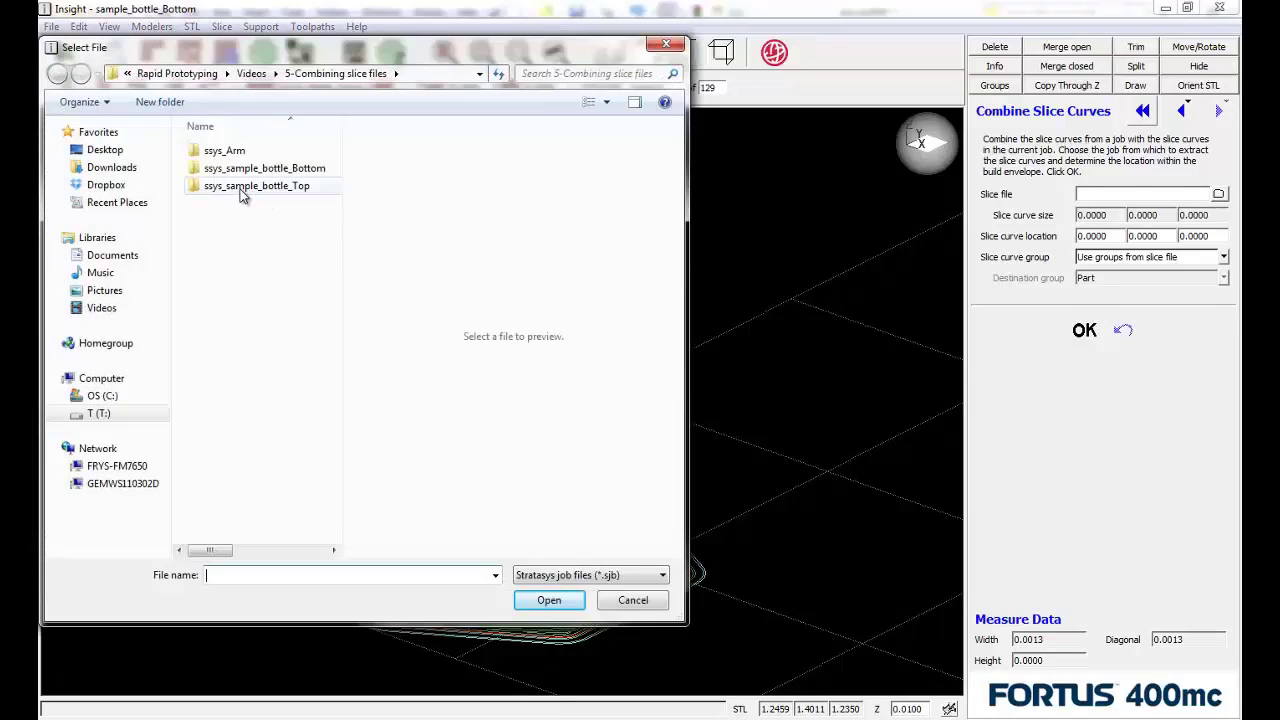
{"action": "double_click", "coordinate": [240, 188]}
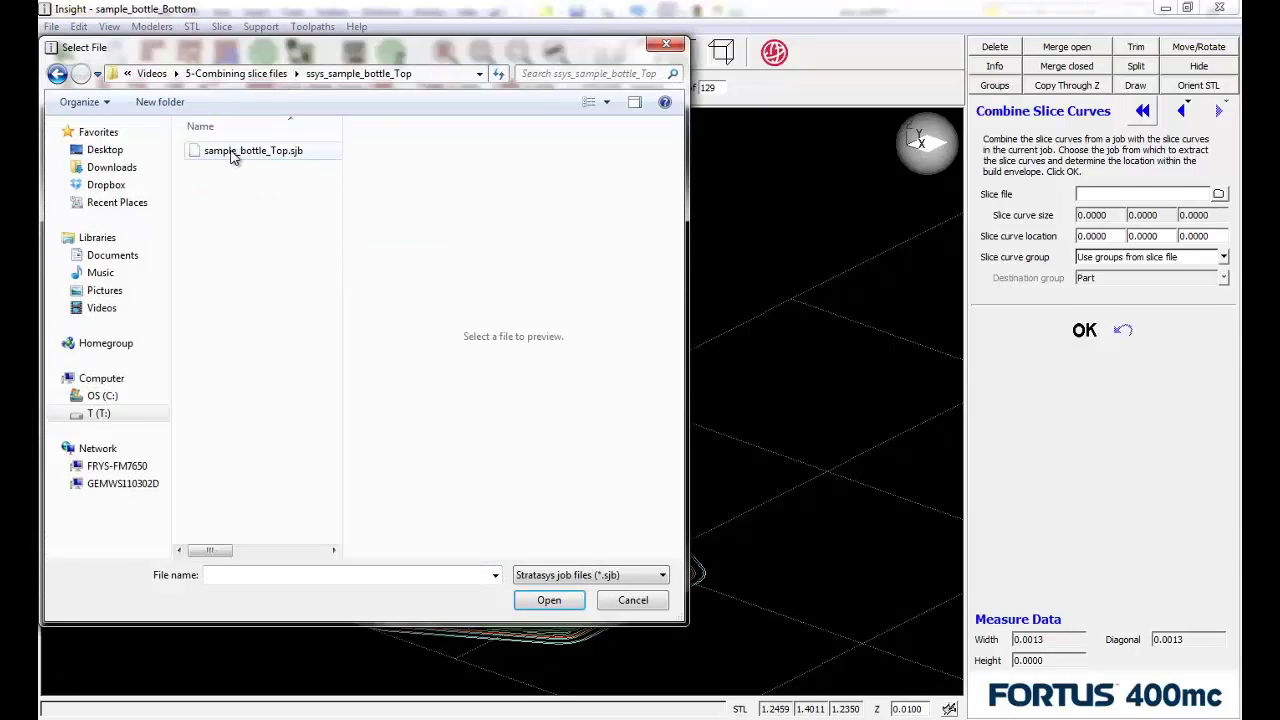
{"action": "double_click", "coordinate": [236, 152]}
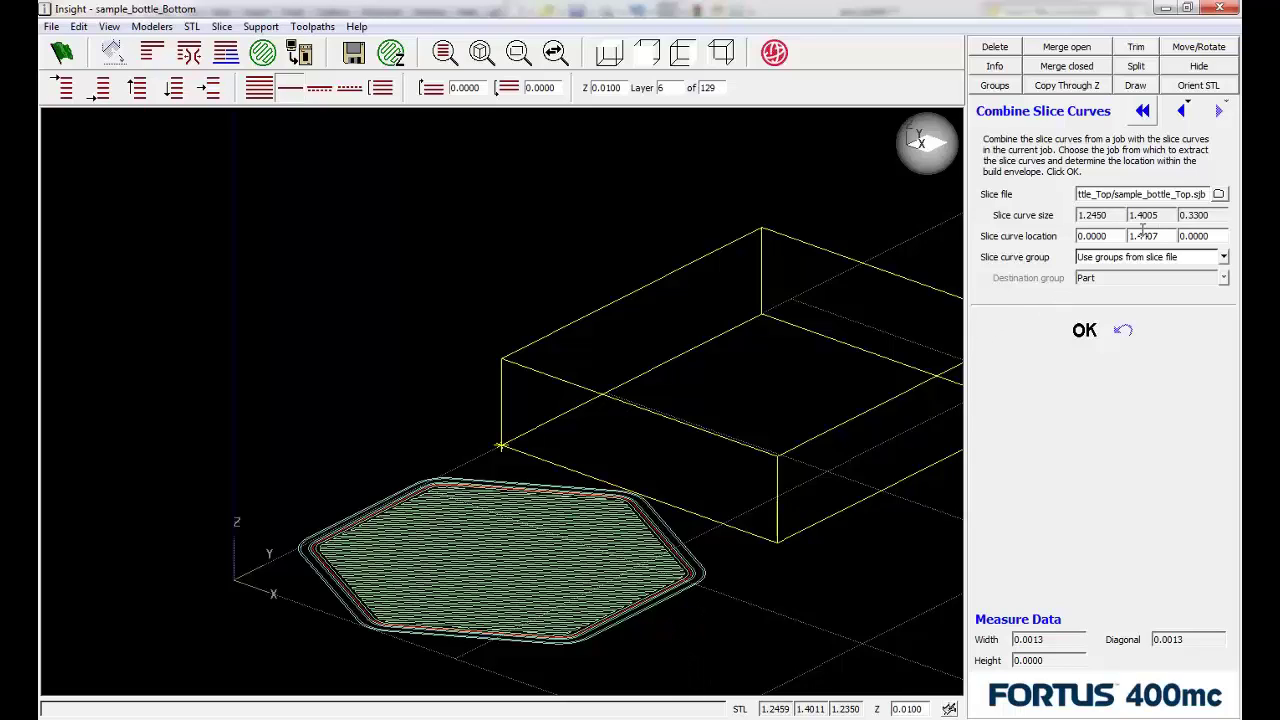
Set the slice curve location of the bottle top to X 1.5 and Y 0.
{"action": "key", "text": "shift+Home"}
{"action": "type", "text": "1"}
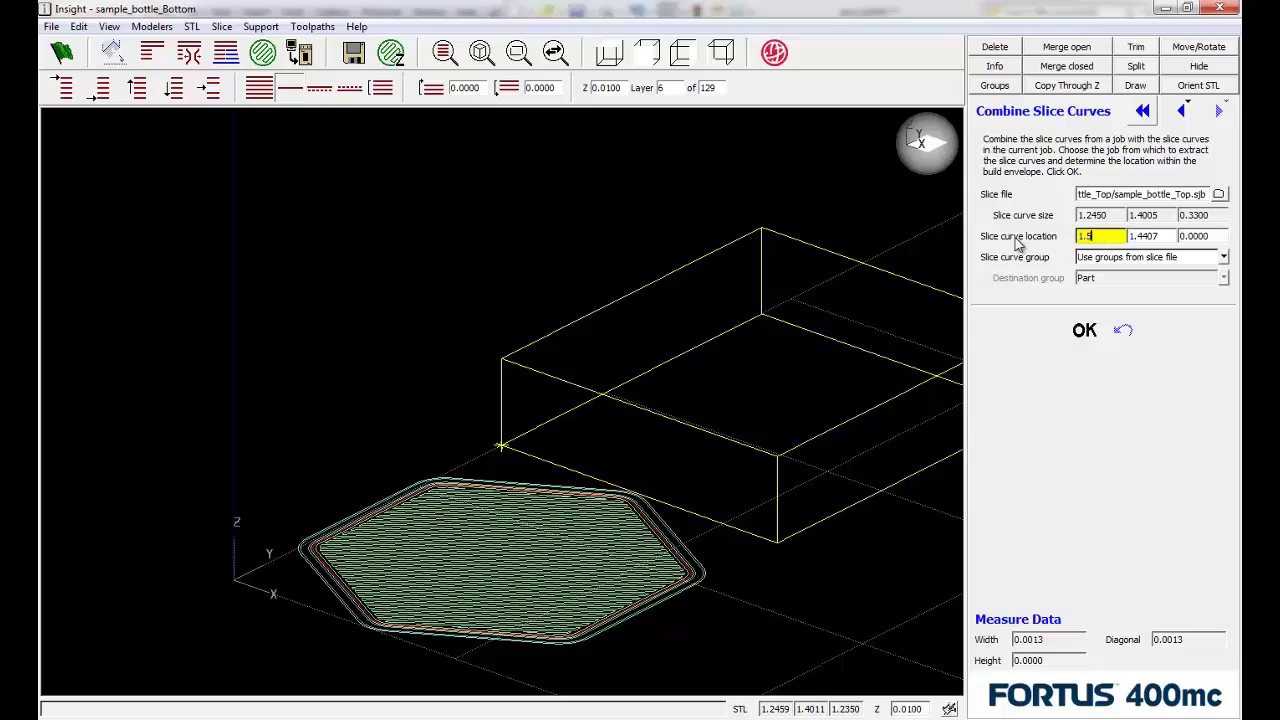
{"action": "type", "text": ".5"}
{"action": "key", "text": "Tab"}
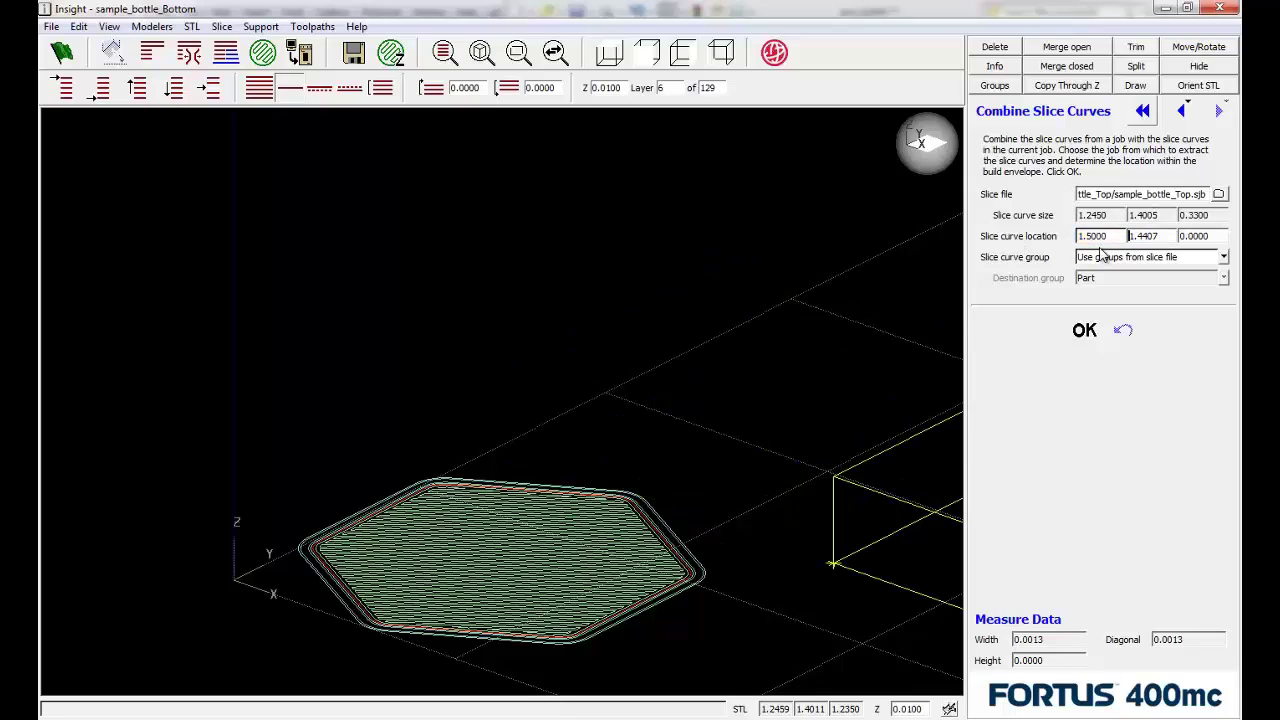
{"action": "key", "text": "shift+Home"}
{"action": "type", "text": "0"}
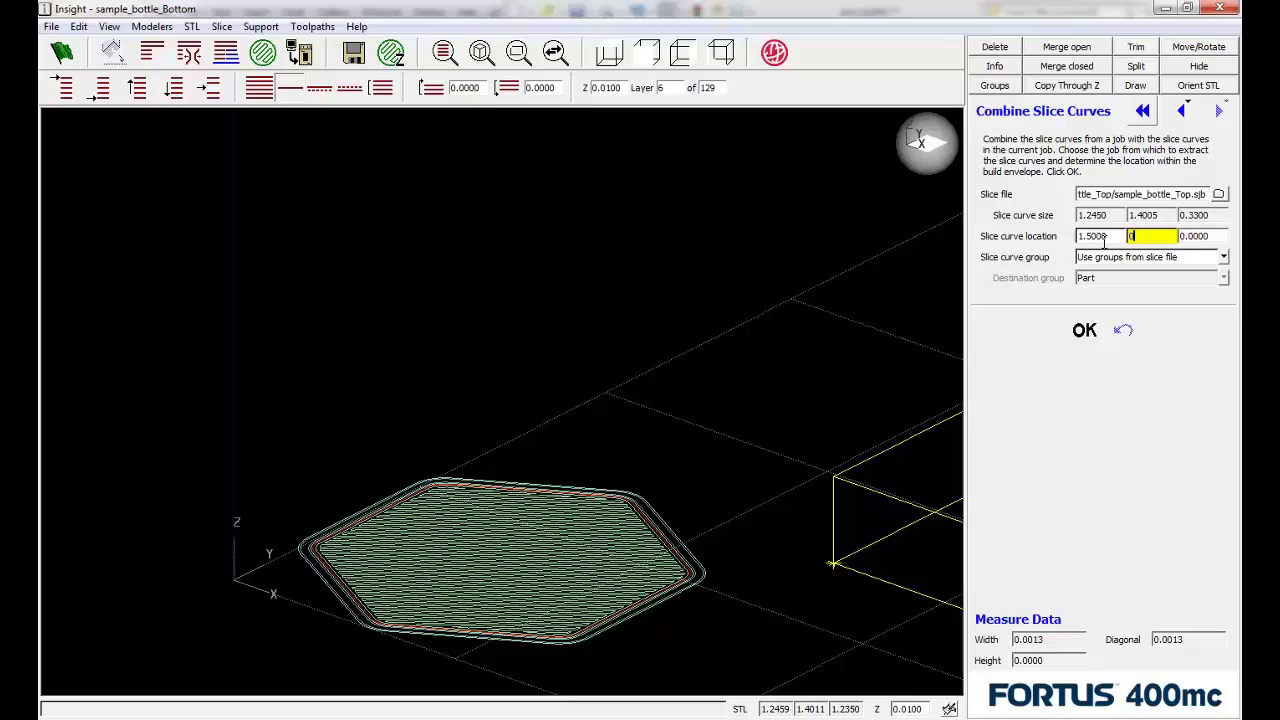
{"action": "key", "text": "Tab"}
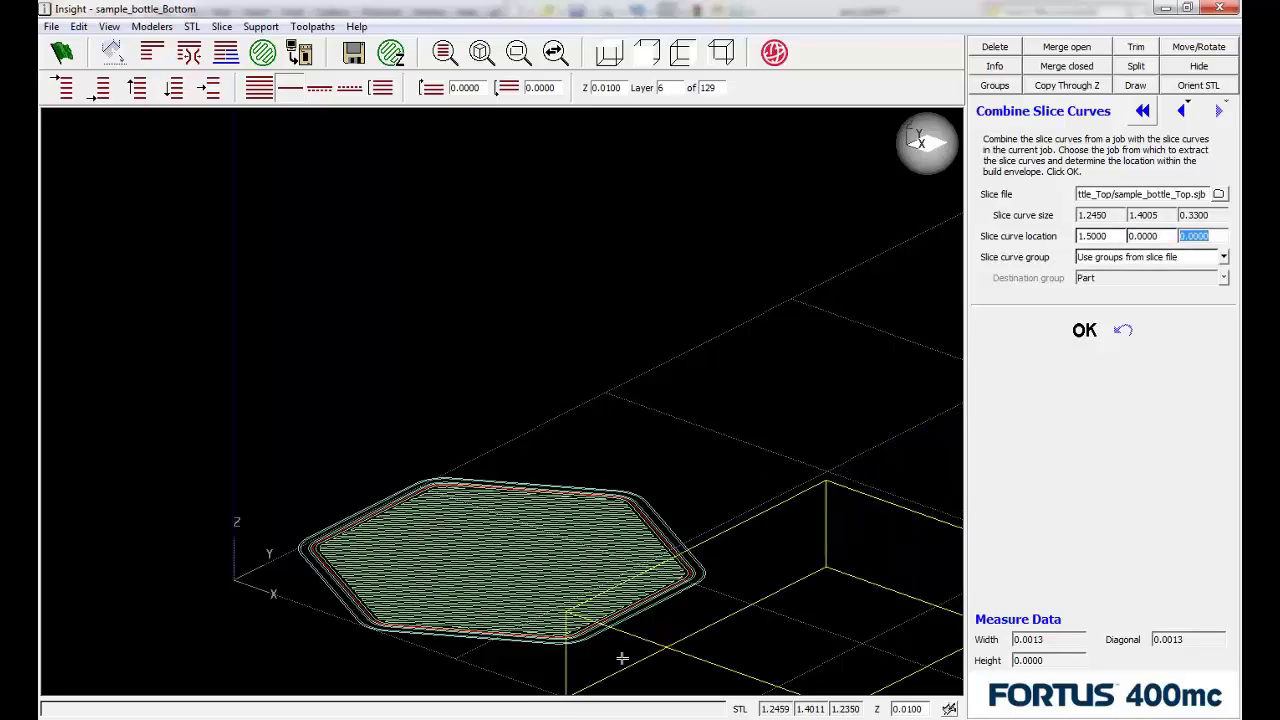
Combine the slice curves, accepting removal of supports and toolpaths, display all layers of both parts and return to Modeler Setup.
{"action": "left_click", "coordinate": [1084, 331]}
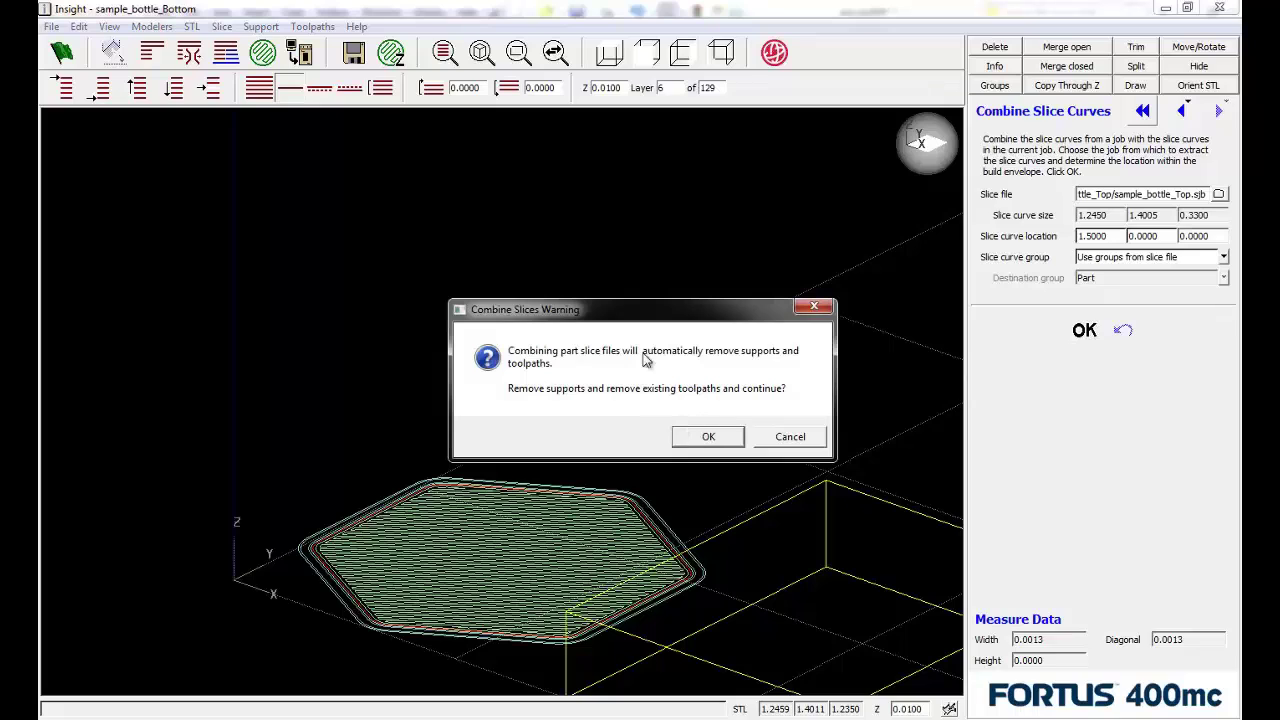
{"action": "left_click", "coordinate": [710, 437]}
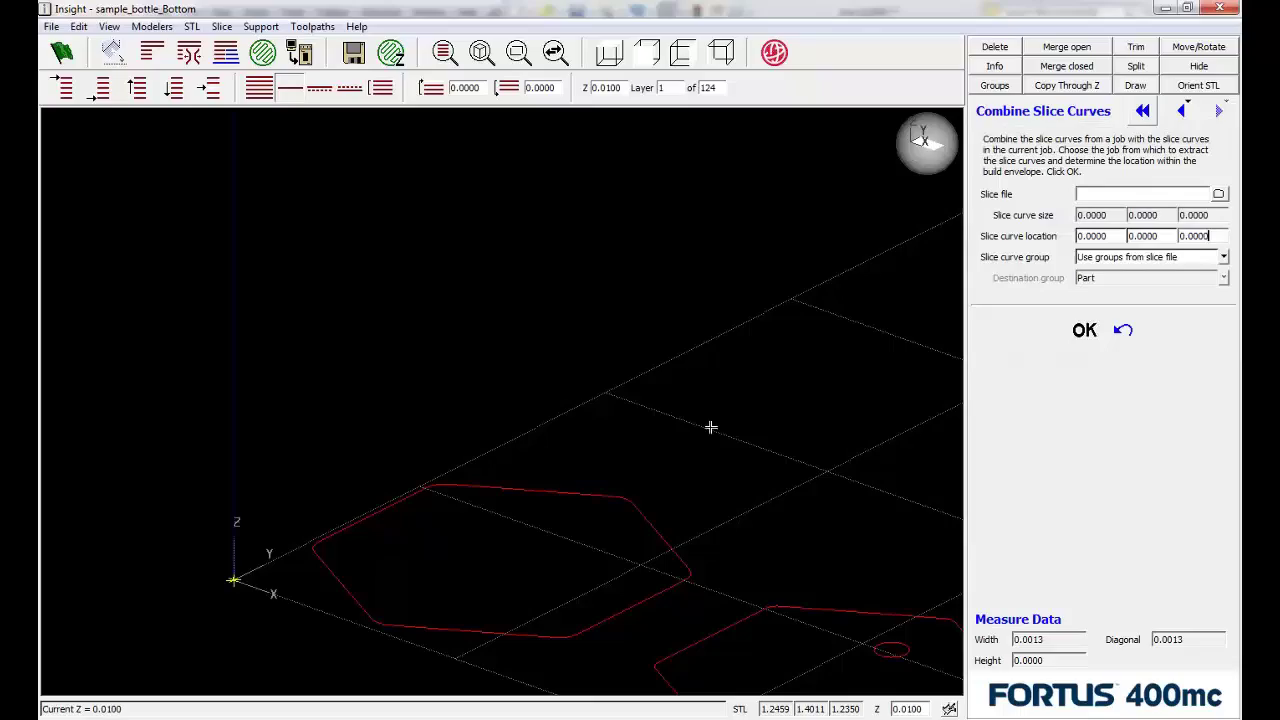
{"action": "left_click", "coordinate": [259, 88]}
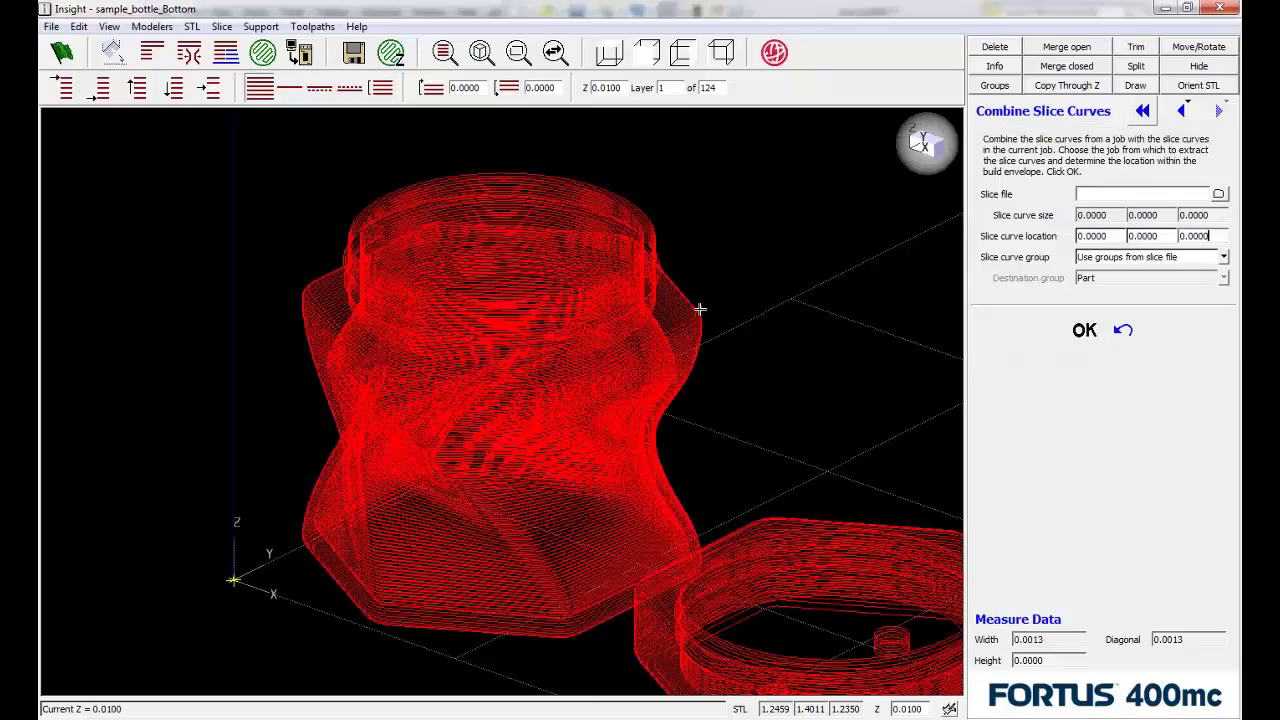
{"action": "middle_click_drag", "start_coordinate": [709, 372], "coordinate": [790, 330]}
{"action": "left_click", "coordinate": [1143, 111]}
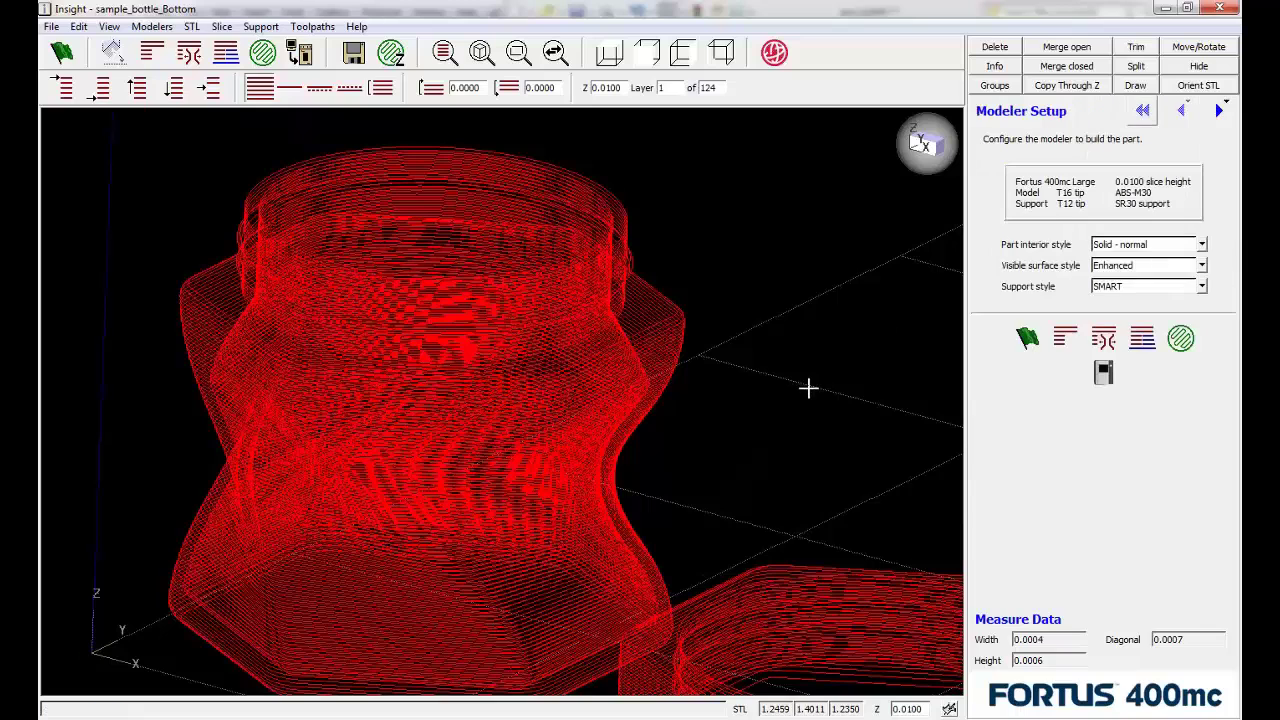
Process the combined bottle job, overwriting the existing ssys_sample_bottle_Bottom job, and display all its layers.
{"action": "left_click", "coordinate": [1031, 341]}
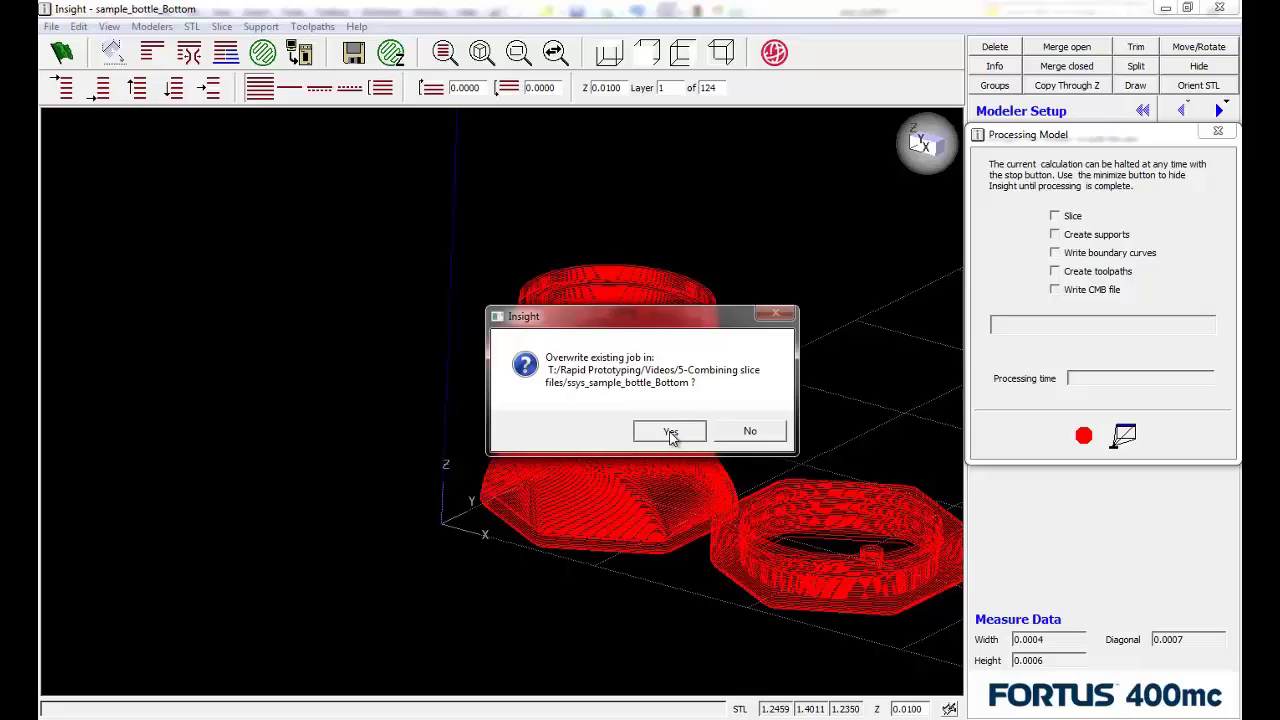
{"action": "left_click", "coordinate": [670, 434]}
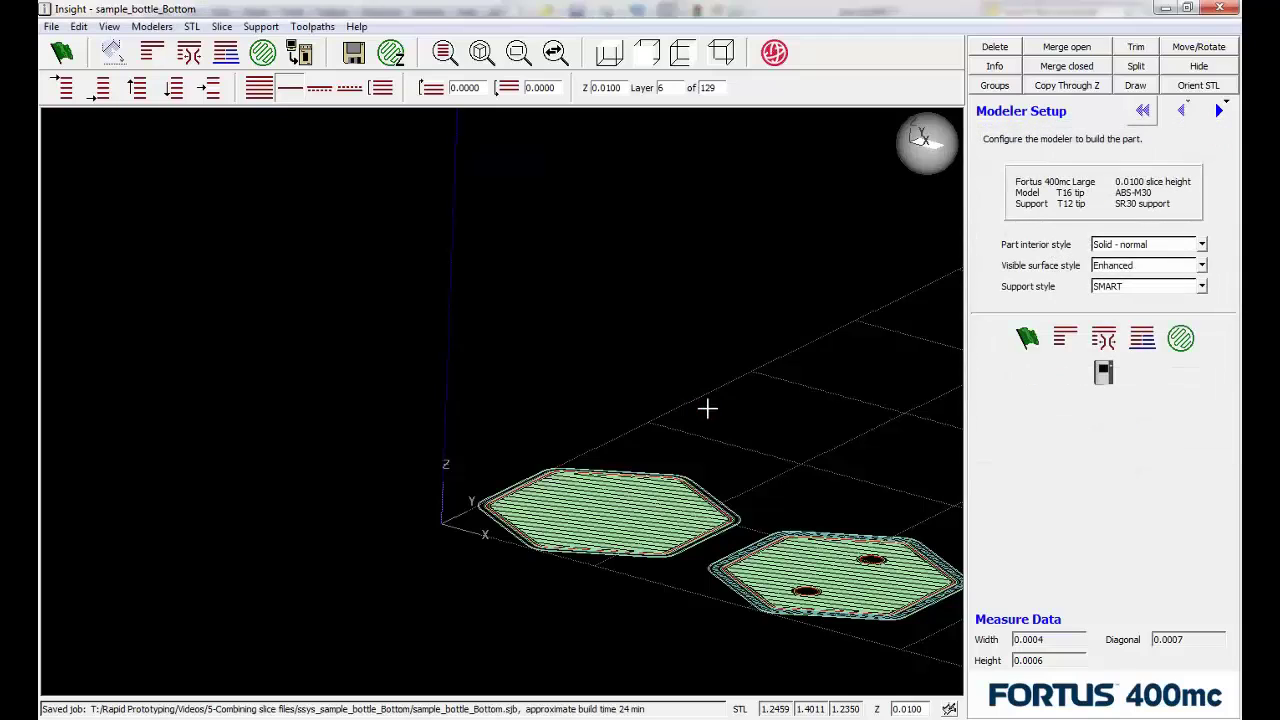
{"action": "left_click", "coordinate": [260, 87]}
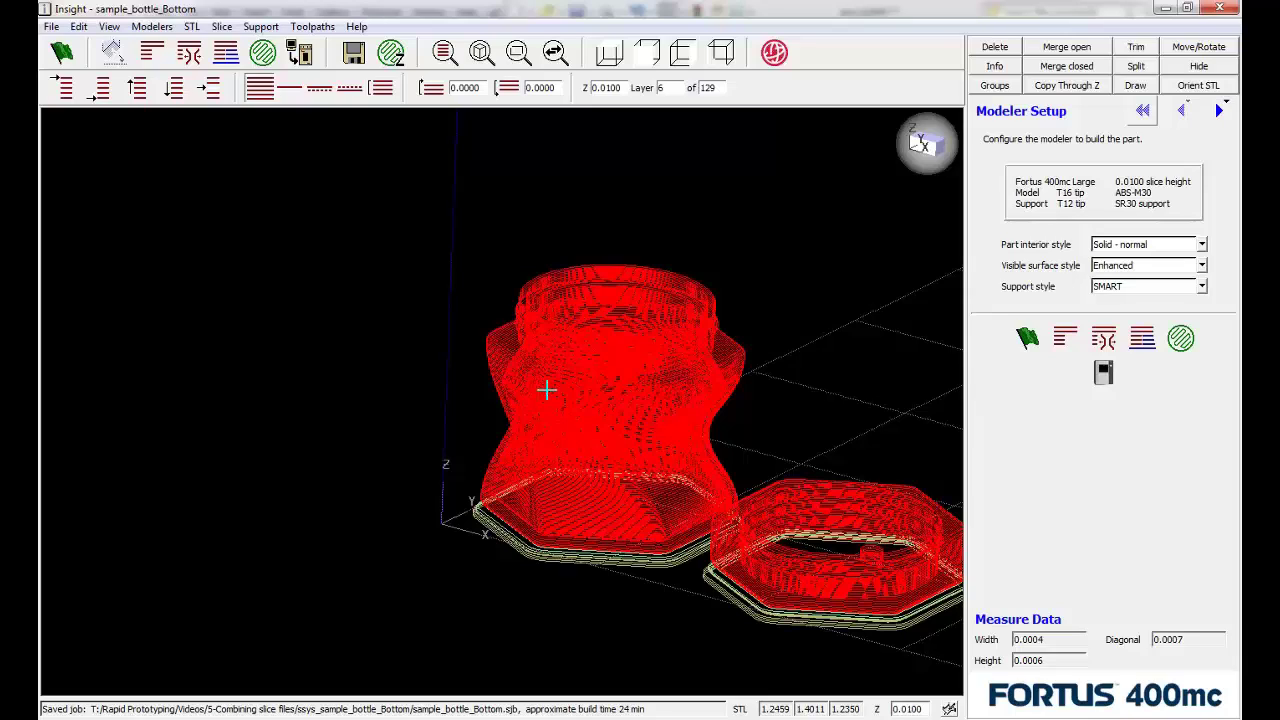
Open Arm.STL from the 5-Combining slice files folder.
{"action": "left_click", "coordinate": [51, 26]}
{"action": "mouse_move", "coordinate": [77, 27]}
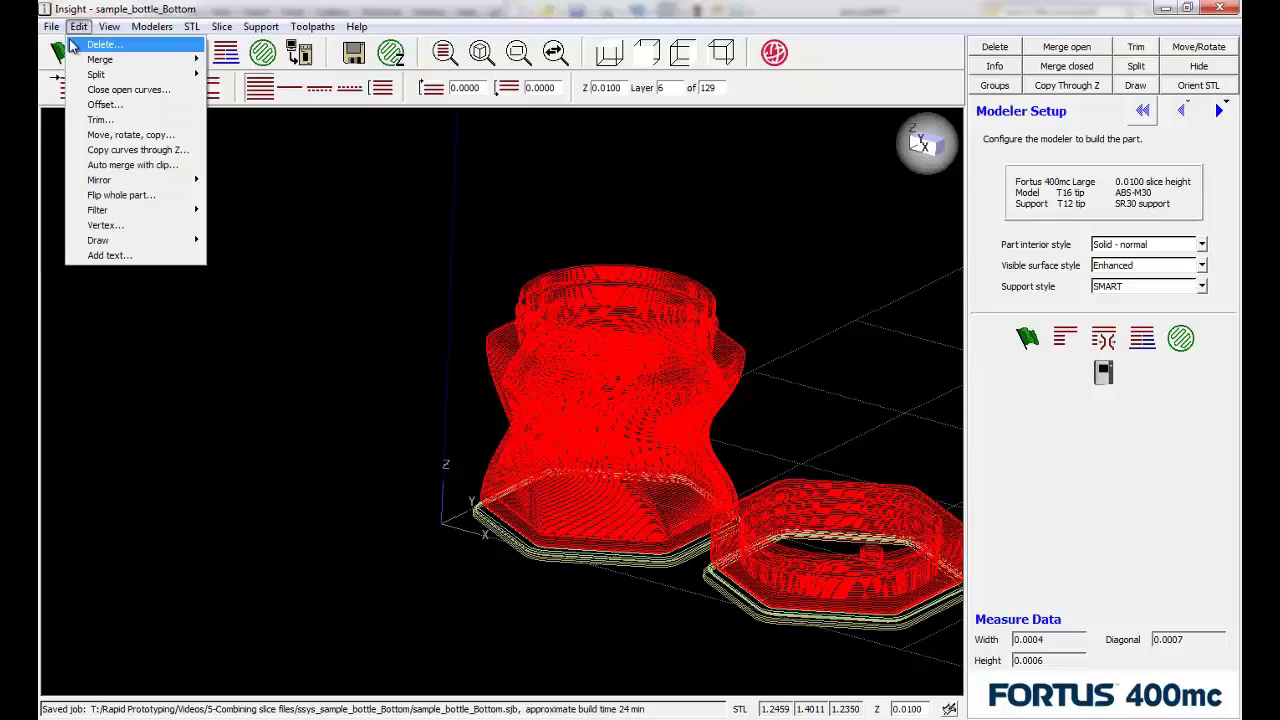
{"action": "left_click", "coordinate": [95, 57]}
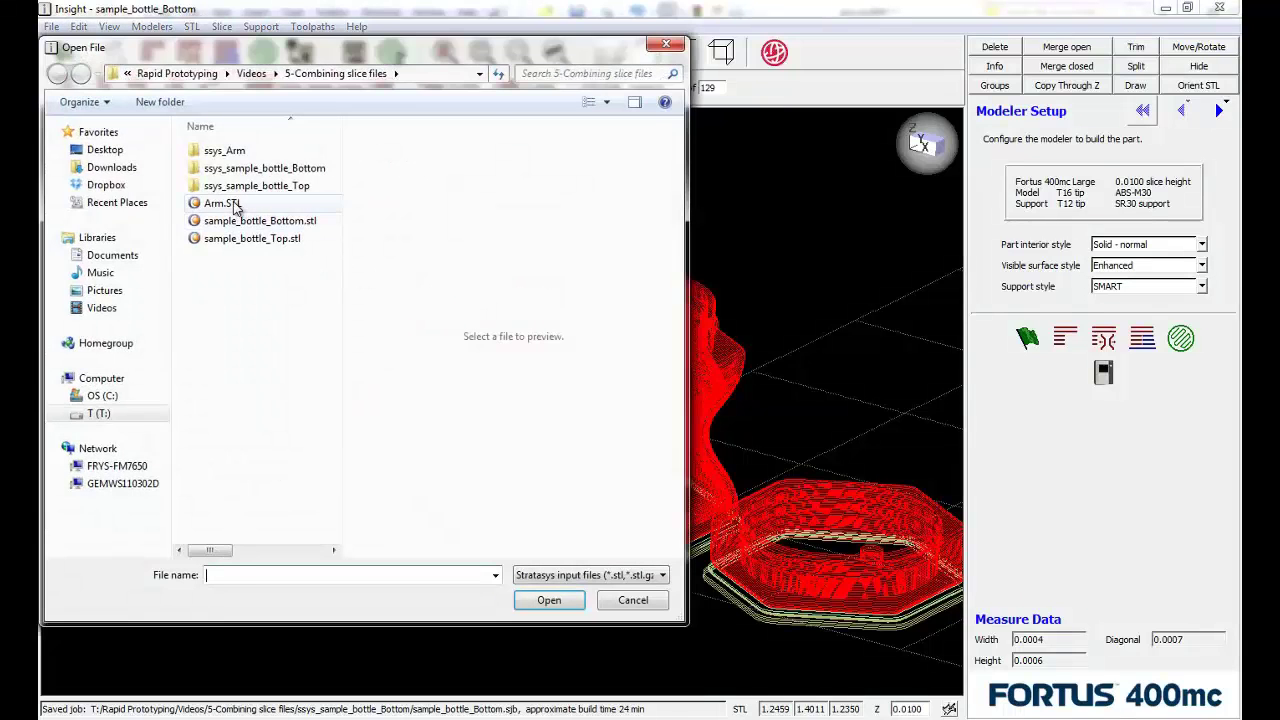
{"action": "double_click", "coordinate": [222, 203]}
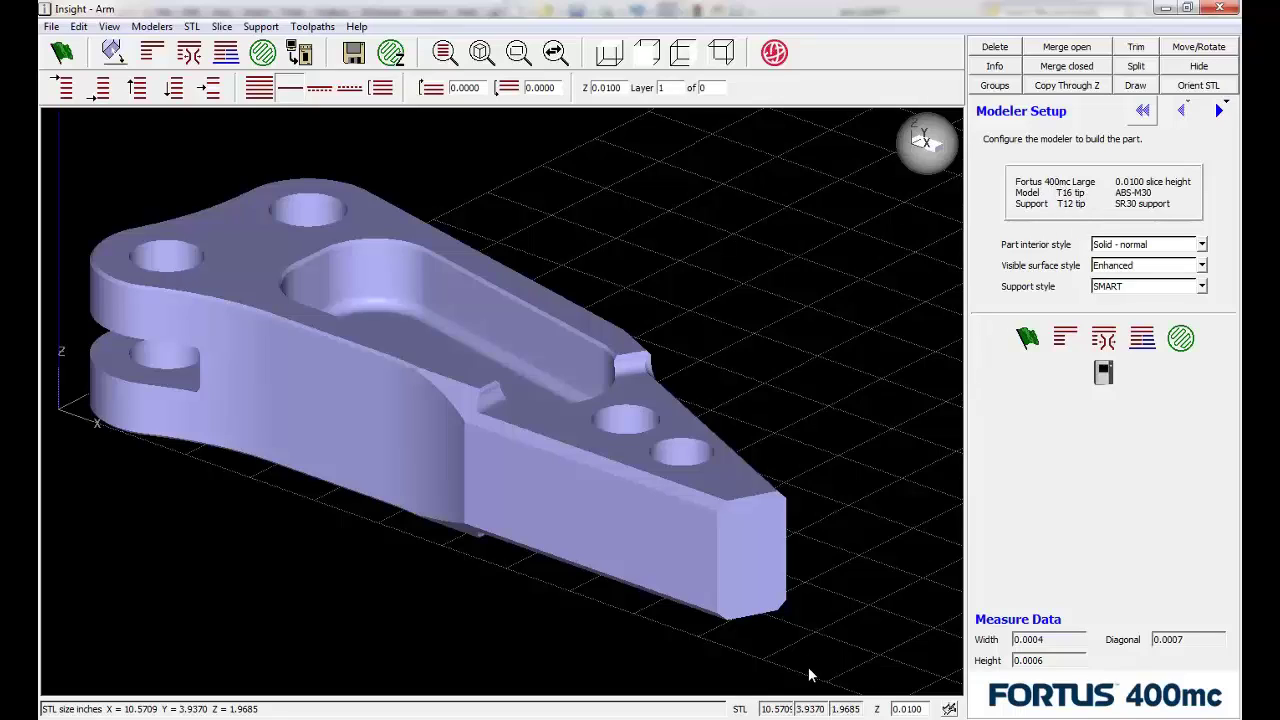
Set the arm's part interior style to Sparse and process the model, overwriting the existing ssys_Arm job.
{"action": "left_click", "coordinate": [1201, 248]}
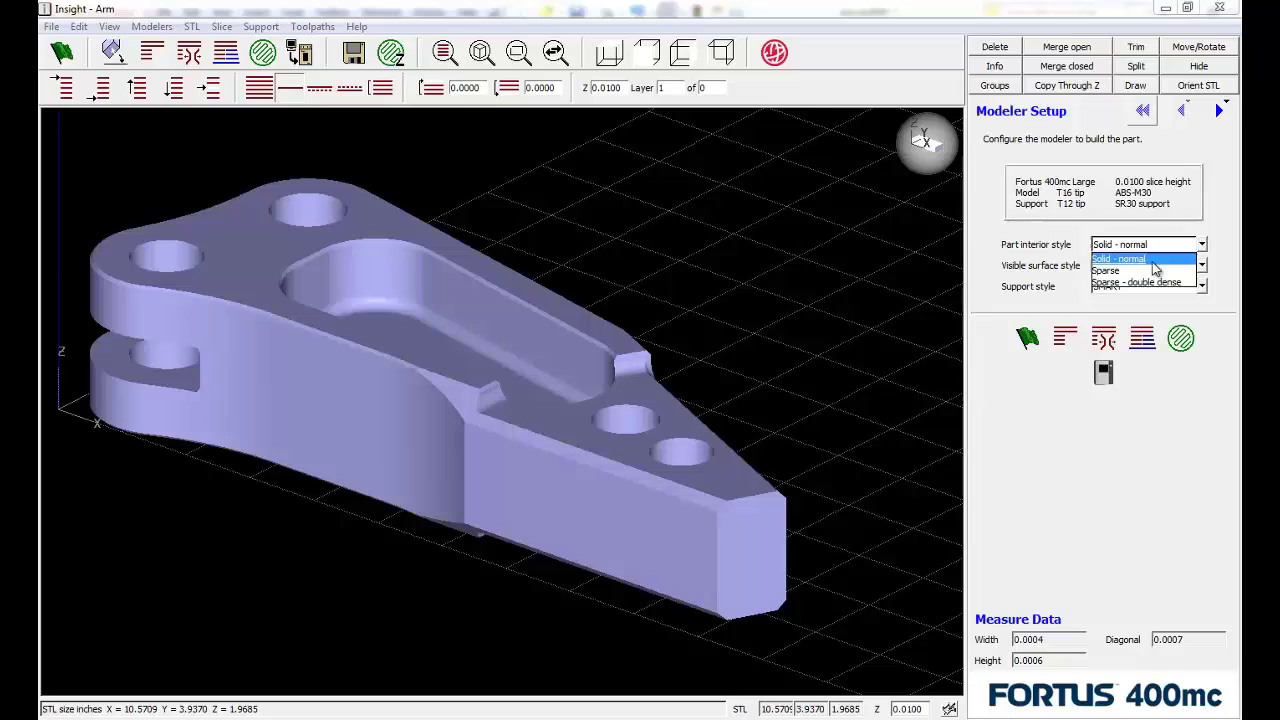
{"action": "left_click", "coordinate": [1130, 272]}
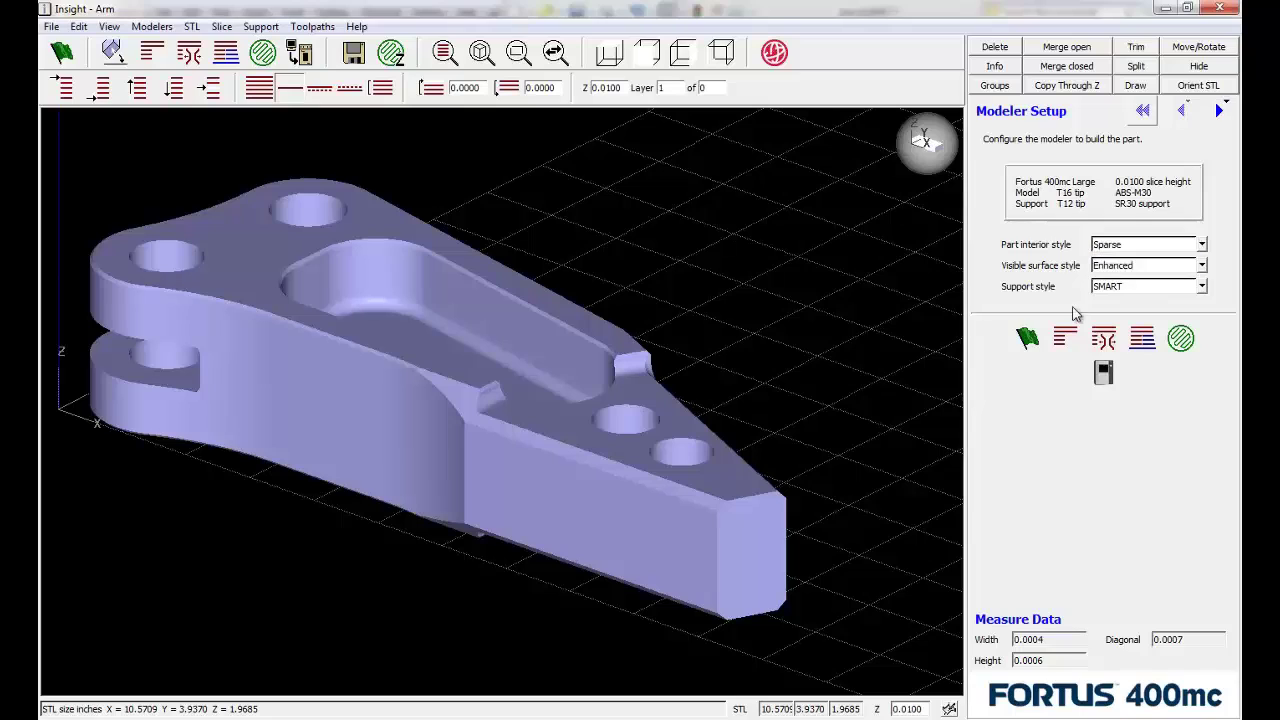
{"action": "left_click", "coordinate": [1027, 339]}
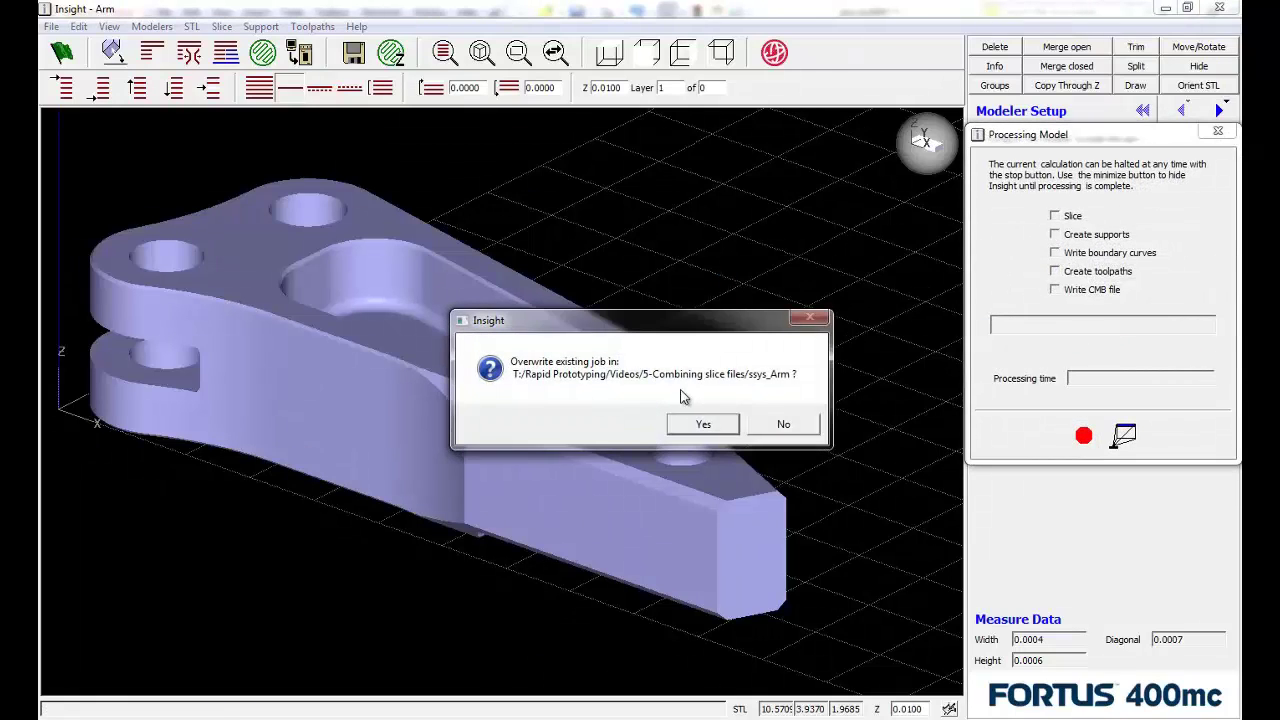
{"action": "left_click", "coordinate": [700, 424]}
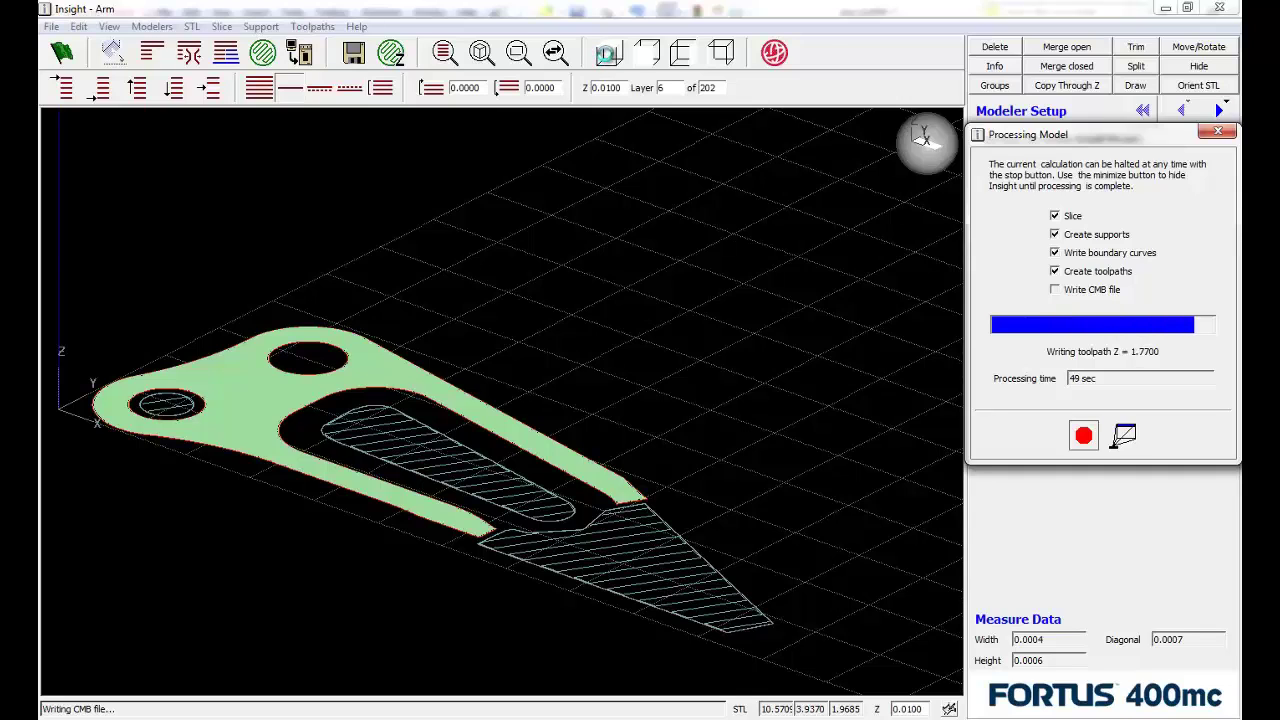
Examine the arm's sparse fill and support toolpaths from the top view, stepping up layer by layer to layer 91.
{"action": "left_click", "coordinate": [609, 54]}
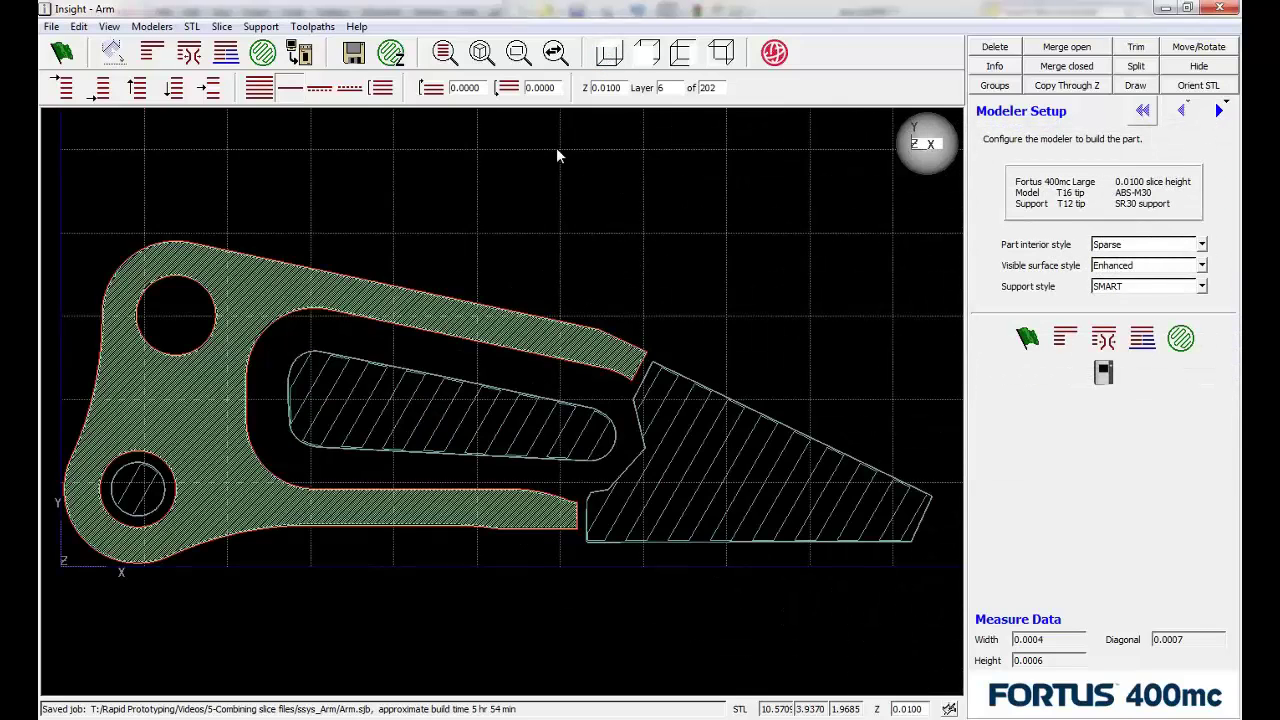
{"action": "key", "text": "Up"}
{"action": "key", "text": "Up"}
{"action": "key", "text": "Up"}
{"action": "key", "text": "Up"}
{"action": "key", "text": "Up"}
{"action": "key", "text": "Up"}
{"action": "key", "text": "Up"}
{"action": "key", "text": "Up"}
{"action": "key", "text": "Up"}
{"action": "key", "text": "Up"}
{"action": "key", "text": "Up"}
{"action": "key", "text": "Up"}
{"action": "key", "text": "Up"}
{"action": "key", "text": "Up"}
{"action": "key", "text": "Up"}
{"action": "key", "text": "Up"}
{"action": "key", "text": "Up"}
{"action": "key", "text": "Up"}
{"action": "key", "text": "Up"}
{"action": "key", "text": "Up"}
{"action": "key", "text": "Up"}
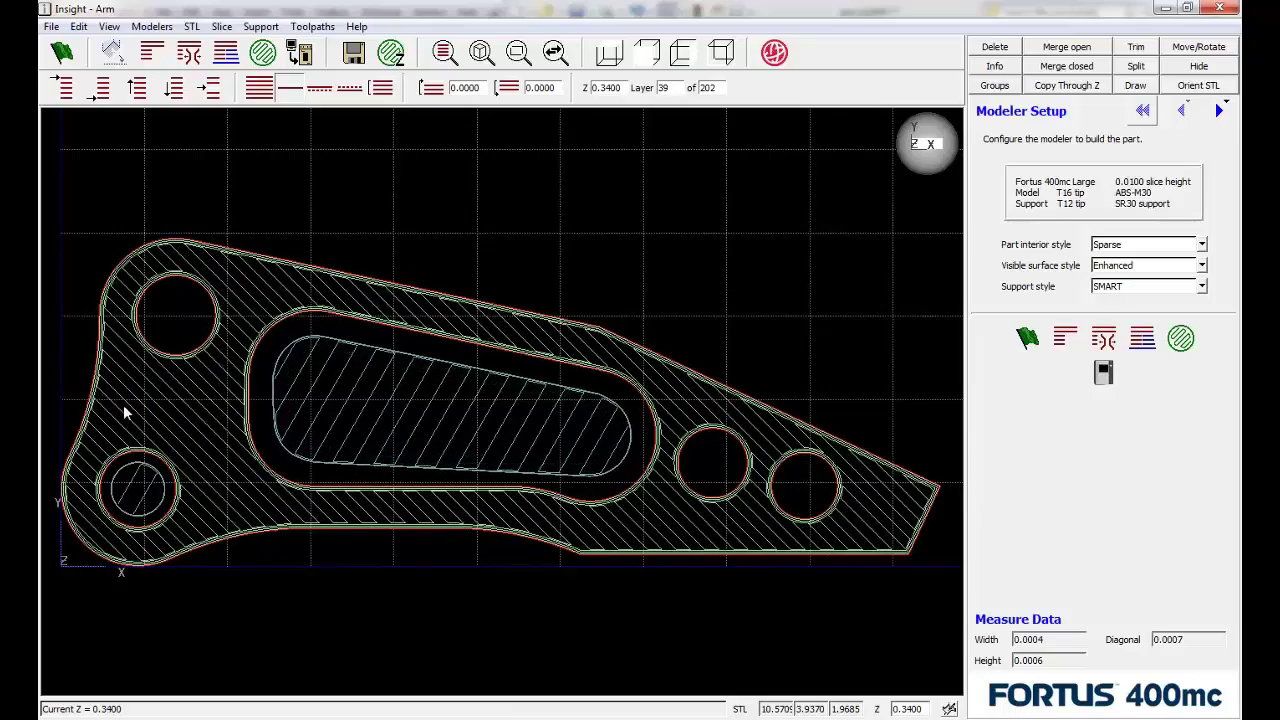
{"action": "key", "text": "Up"}
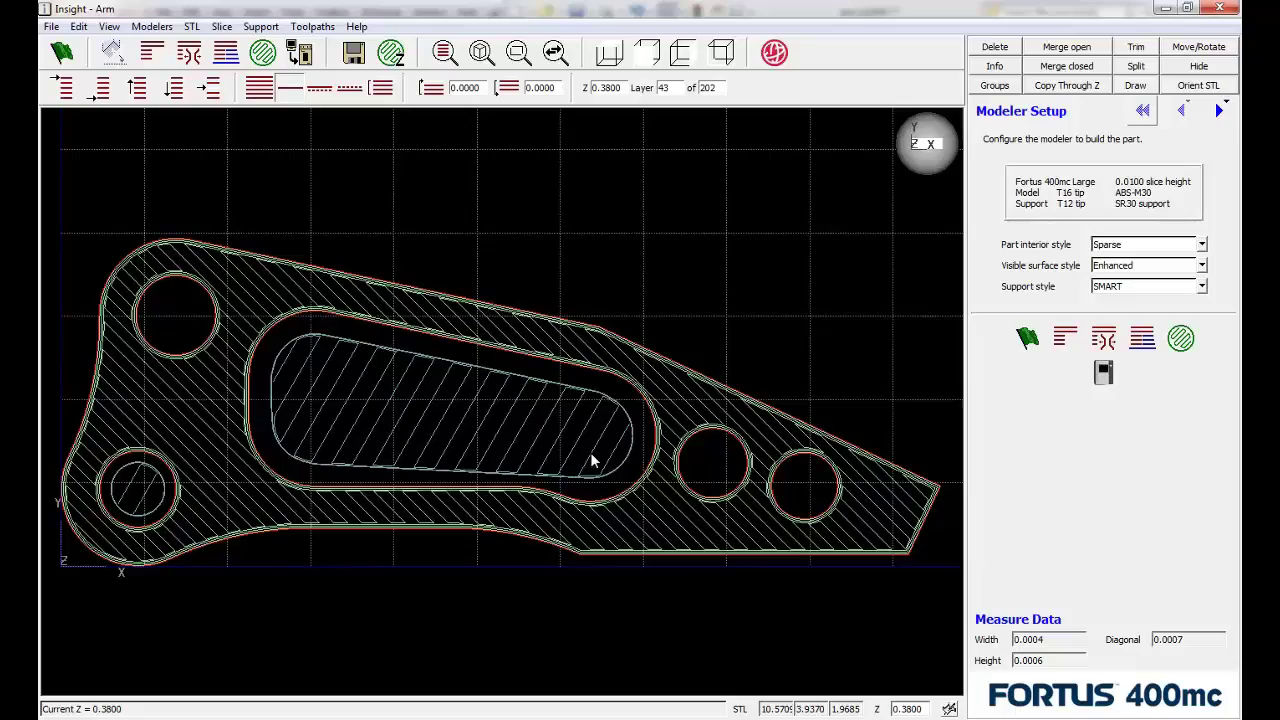
{"action": "key", "text": "Up"}
{"action": "key", "text": "Up"}
{"action": "key", "text": "Up"}
{"action": "key", "text": "Up"}
{"action": "key", "text": "Up"}
{"action": "key", "text": "Up"}
{"action": "key", "text": "Up"}
{"action": "key", "text": "Up"}
{"action": "key", "text": "Up"}
{"action": "key", "text": "Up"}
{"action": "key", "text": "Up"}
{"action": "key", "text": "Up"}
{"action": "key", "text": "Up"}
{"action": "key", "text": "Up"}
{"action": "key", "text": "Up"}
{"action": "key", "text": "Up"}
{"action": "key", "text": "Up"}
{"action": "key", "text": "Up"}
{"action": "key", "text": "Up"}
{"action": "key", "text": "Up"}
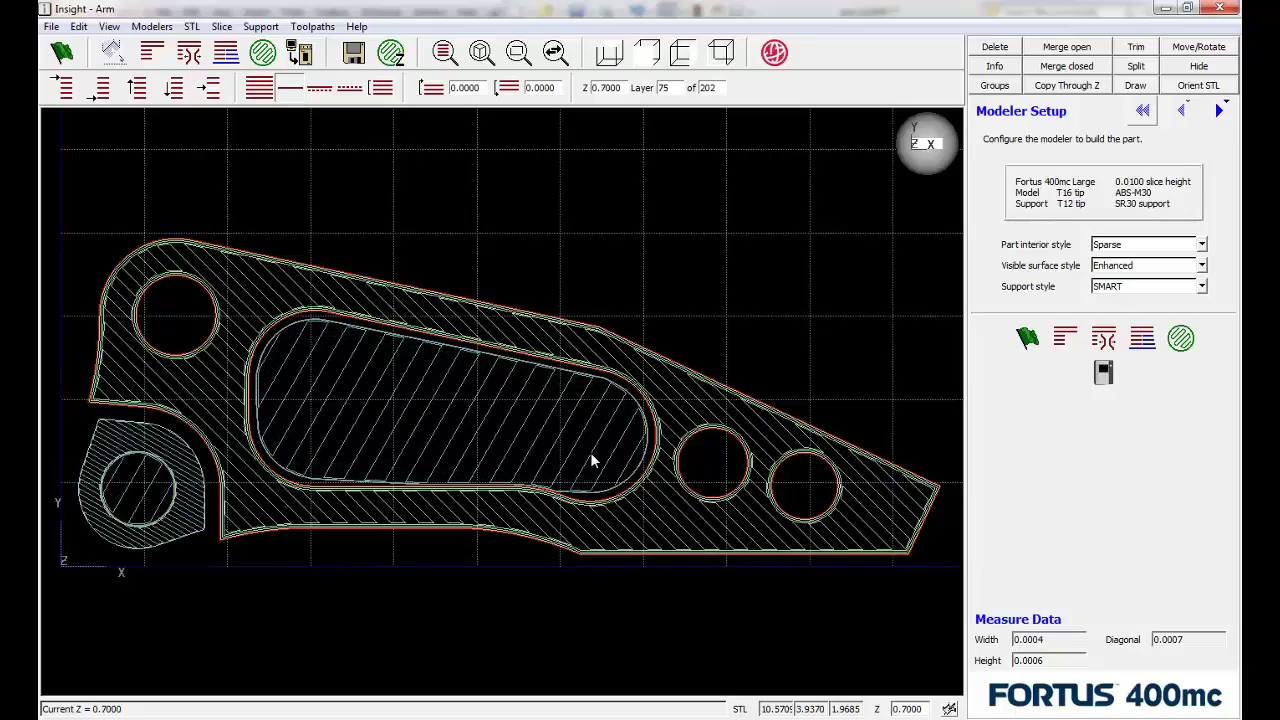
{"action": "key", "text": "Up"}
{"action": "key", "text": "Up"}
{"action": "key", "text": "Up"}
{"action": "key", "text": "Up"}
{"action": "key", "text": "Up"}
{"action": "key", "text": "Up"}
{"action": "key", "text": "Up"}
{"action": "key", "text": "Up"}
{"action": "key", "text": "Up"}
{"action": "key", "text": "Up"}
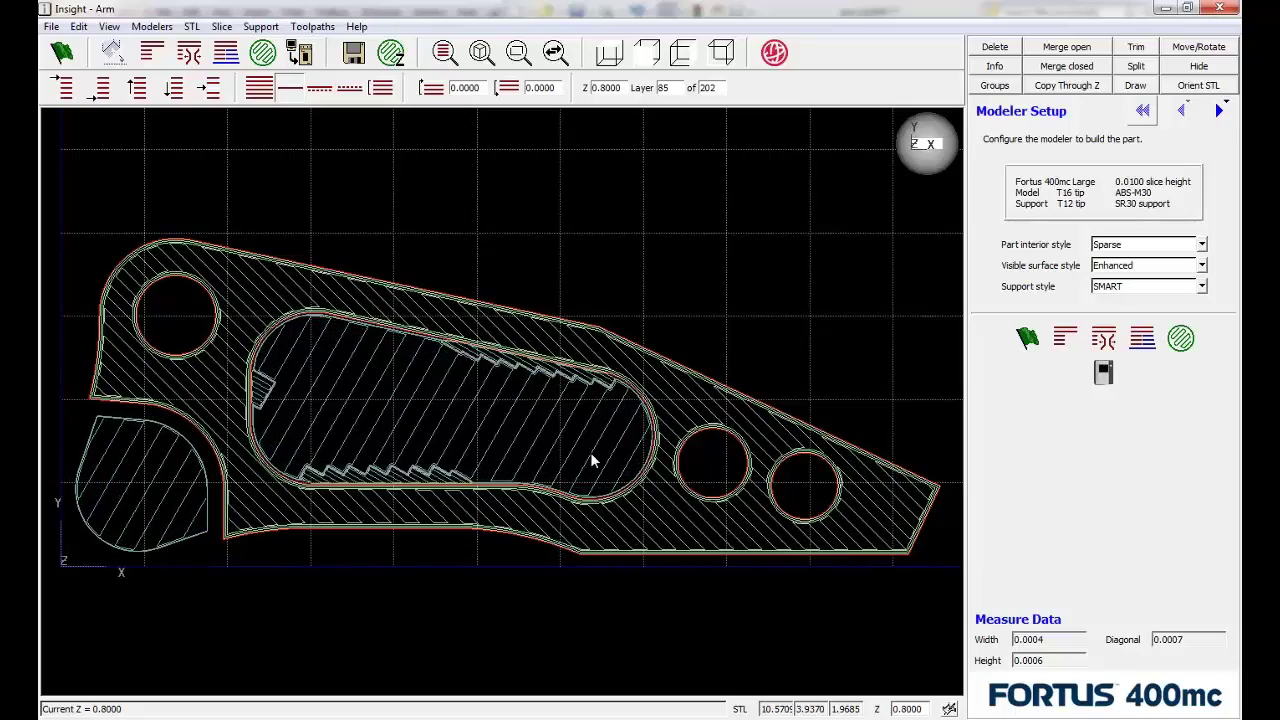
{"action": "key", "text": "Up"}
{"action": "key", "text": "Up"}
{"action": "key", "text": "Up"}
{"action": "key", "text": "Up"}
{"action": "key", "text": "Up"}
{"action": "key", "text": "Up"}
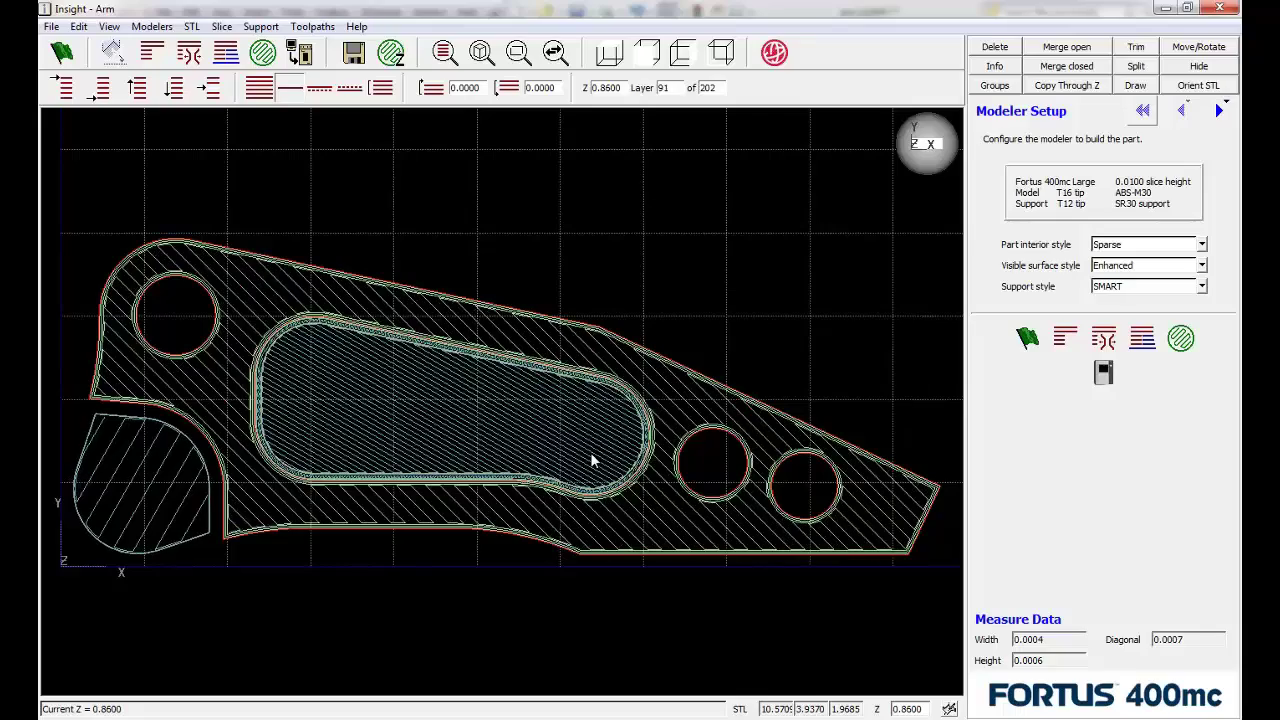
Examine the arm's fill and support toolpaths layer by layer from layer 91 up to layer 105.
{"action": "key", "text": "Up"}
{"action": "key", "text": "Up"}
{"action": "key", "text": "Up"}
{"action": "key", "text": "Up"}
{"action": "key", "text": "Up"}
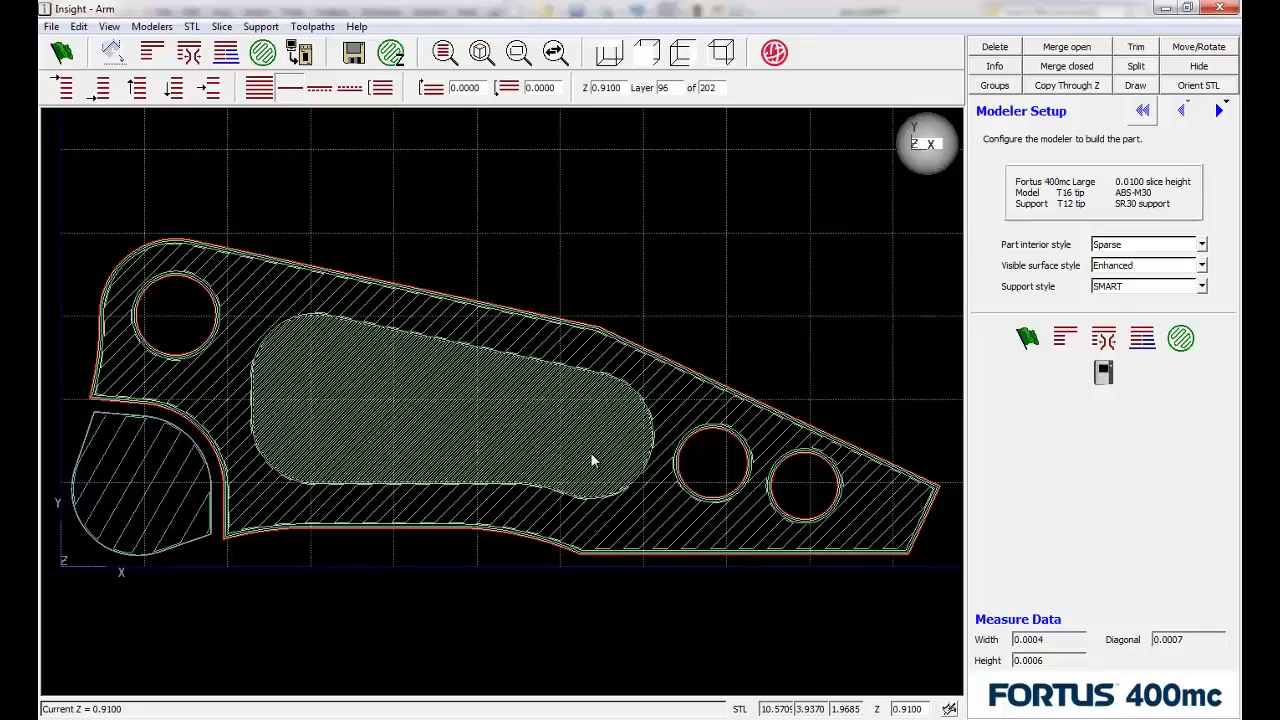
{"action": "key", "text": "Up"}
{"action": "key", "text": "Up"}
{"action": "key", "text": "Up"}
{"action": "key", "text": "Up"}
{"action": "key", "text": "Up"}
{"action": "key", "text": "Up"}
{"action": "key", "text": "Up"}
{"action": "key", "text": "Up"}
{"action": "key", "text": "Up"}
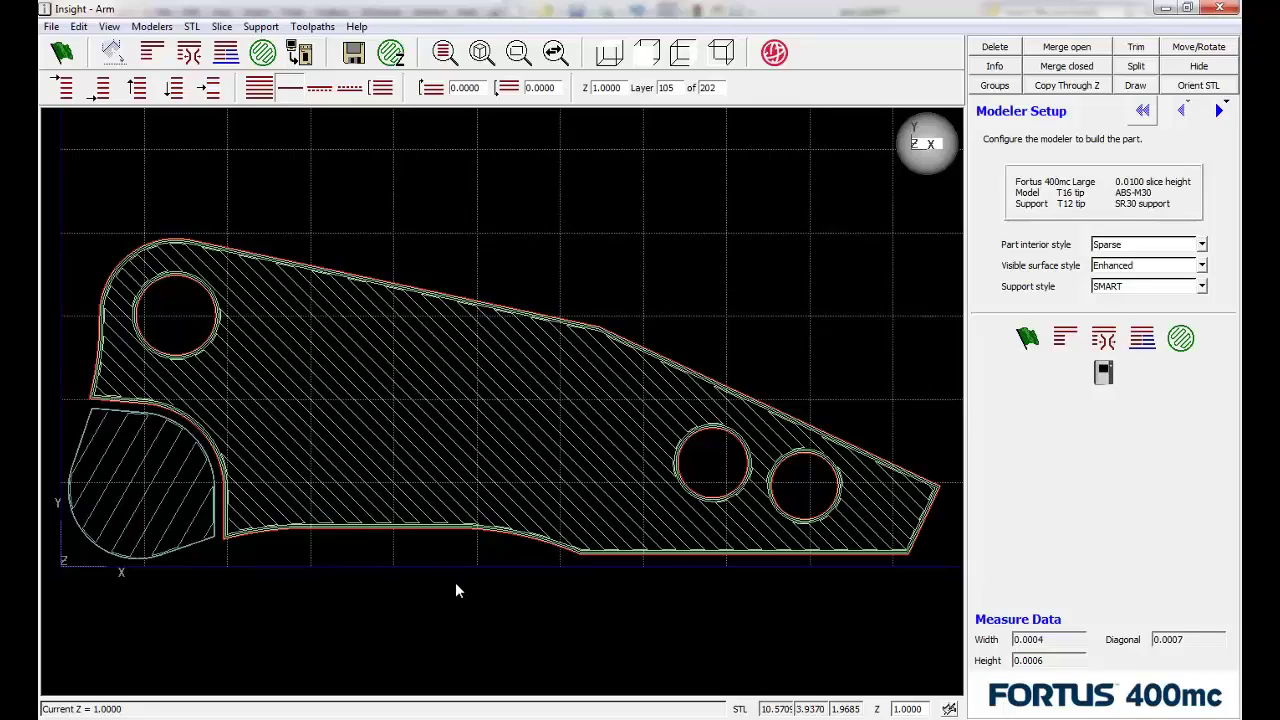
Switch to the Arm.SLDPRT part in SolidWorks and identify the Boss-Extrude4 solid body and the Surface-Extend1 surface body.
{"action": "mouse_move", "coordinate": [682, 715]}
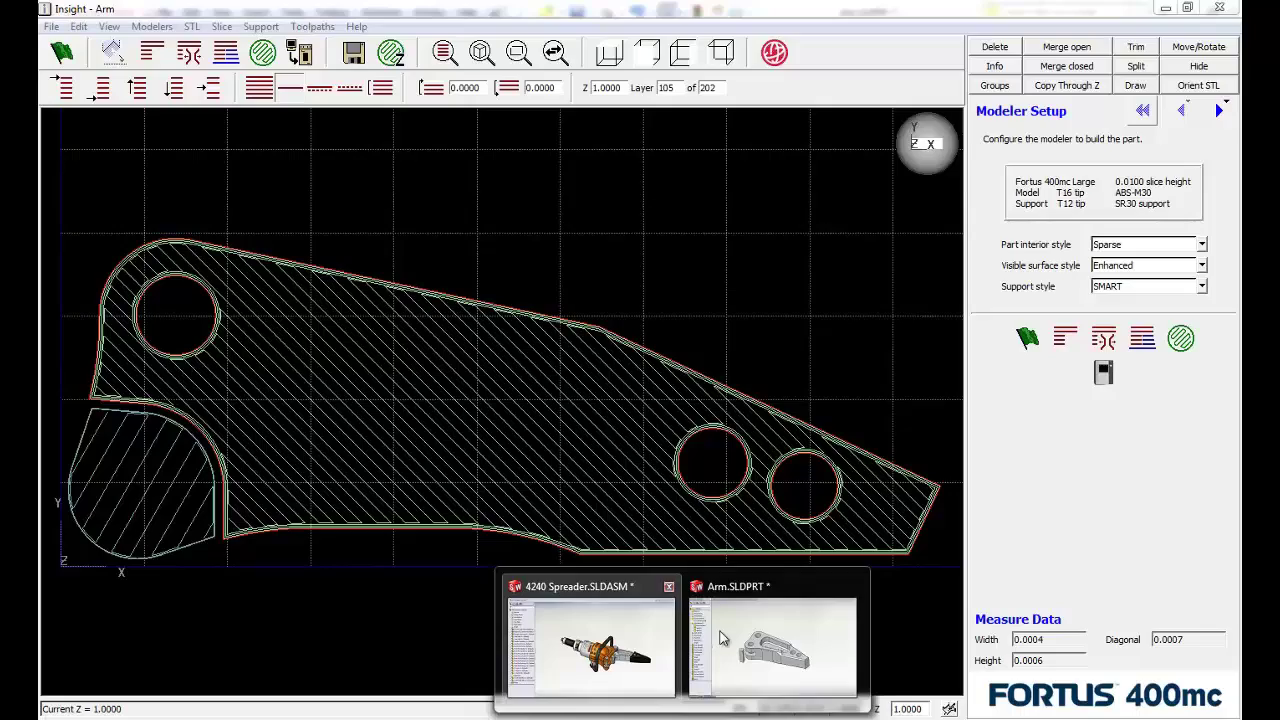
{"action": "left_click", "coordinate": [760, 643]}
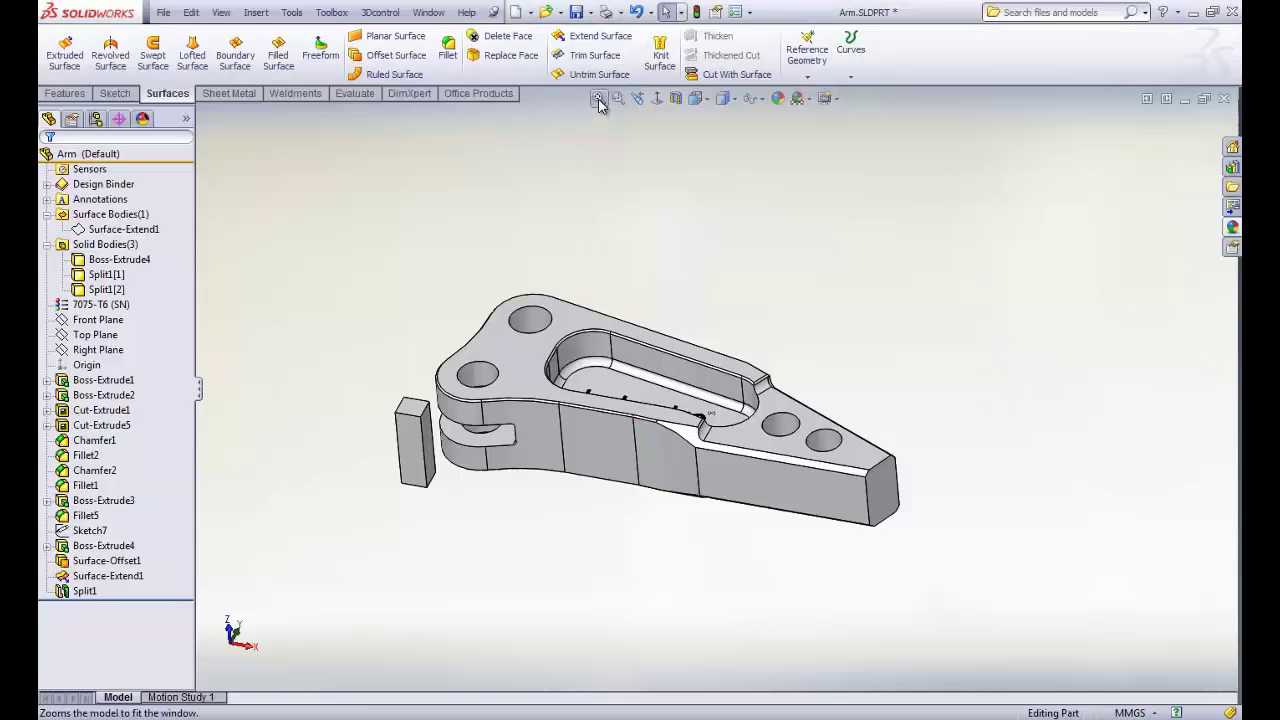
{"action": "middle_click_drag", "start_coordinate": [611, 474], "coordinate": [593, 441]}
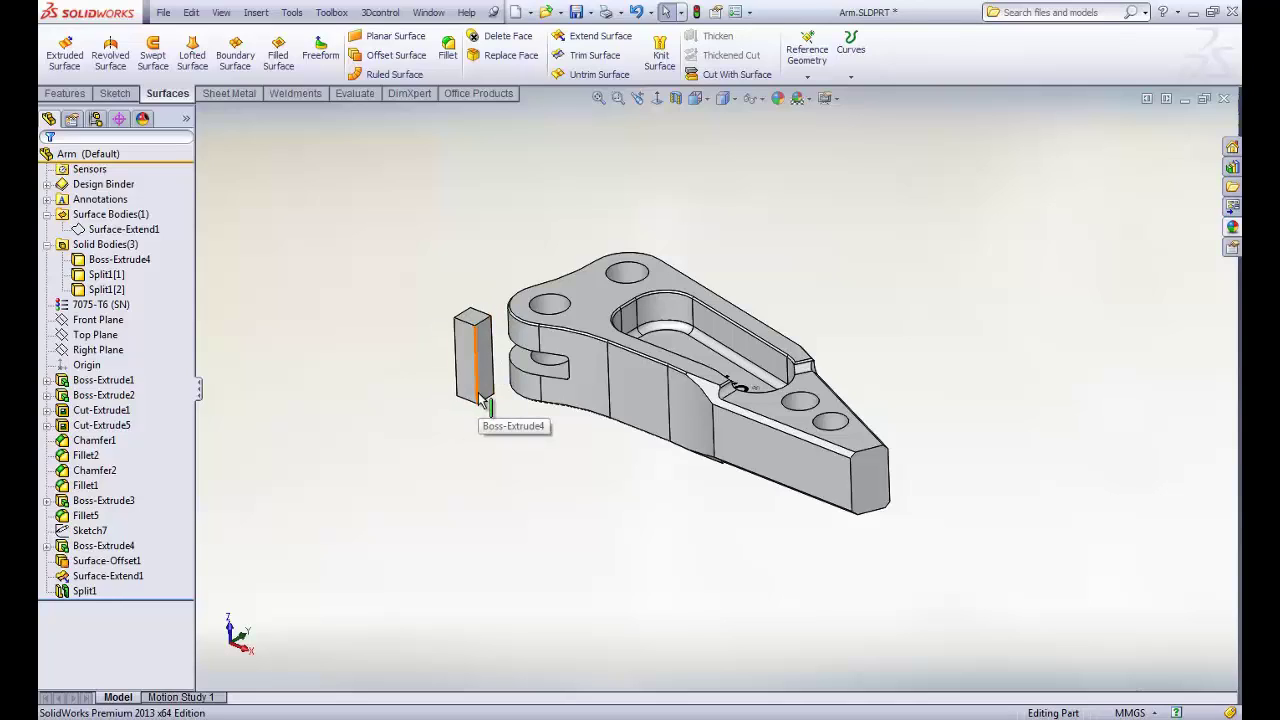
{"action": "left_click", "coordinate": [118, 260]}
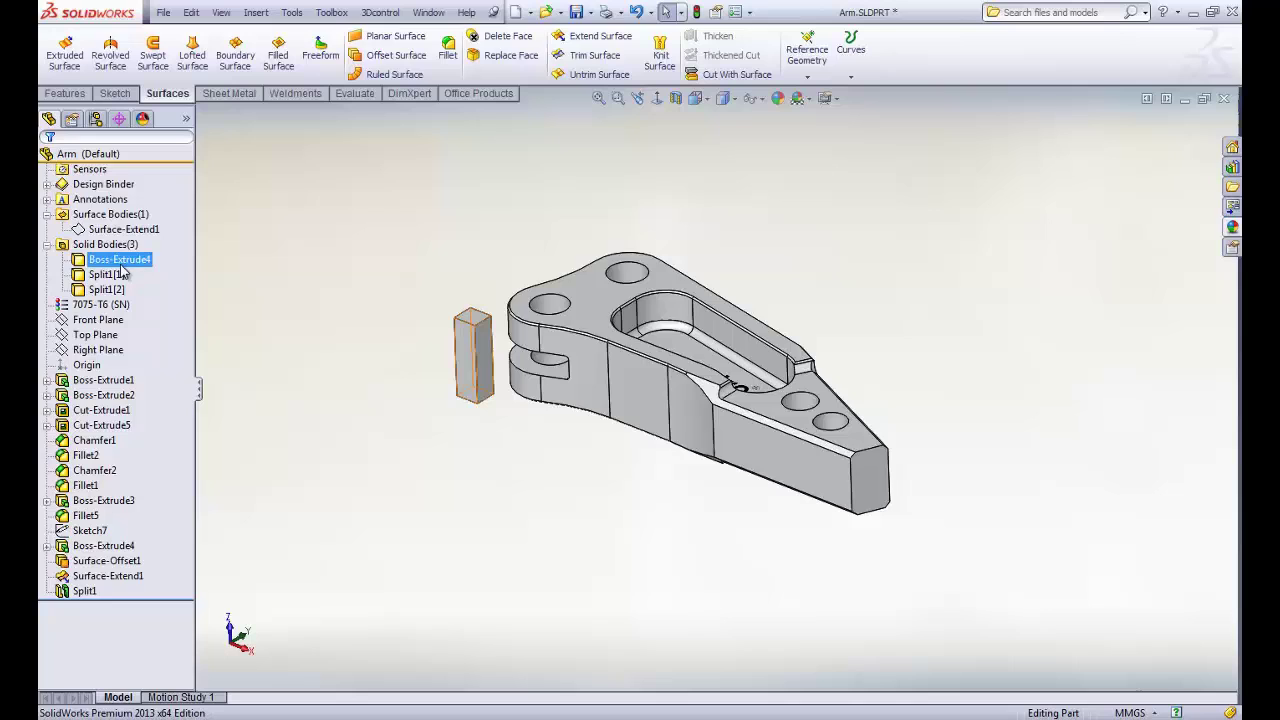
{"action": "left_click", "coordinate": [118, 230]}
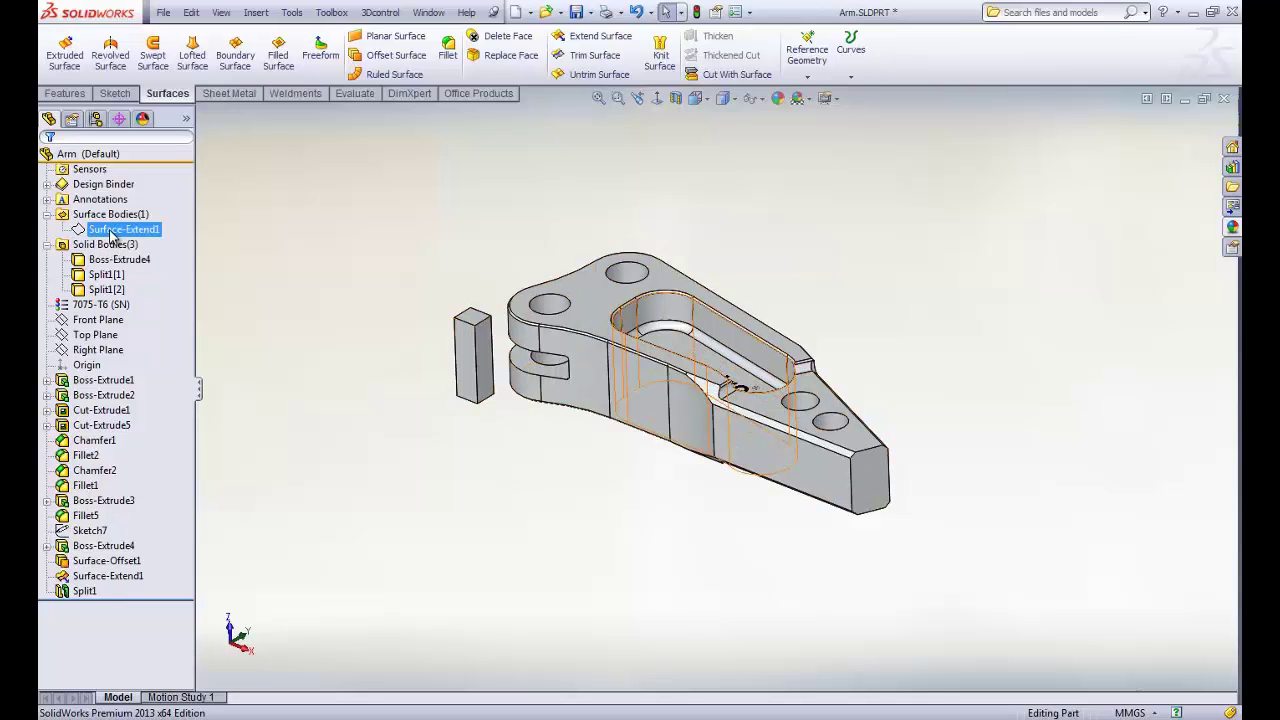
Hide the outer arm body Split1[2] and show the Surface-Extend1 surface around the pocket insert.
{"action": "left_click", "coordinate": [575, 356]}
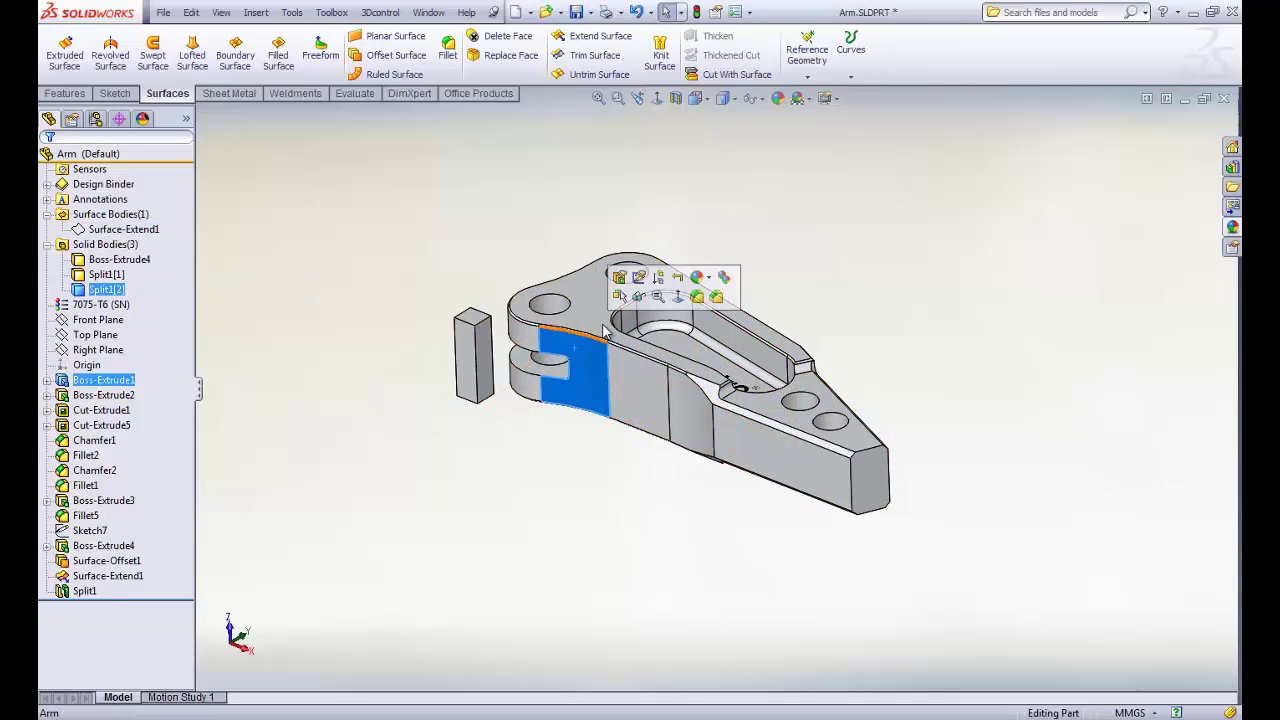
{"action": "left_click", "coordinate": [648, 298]}
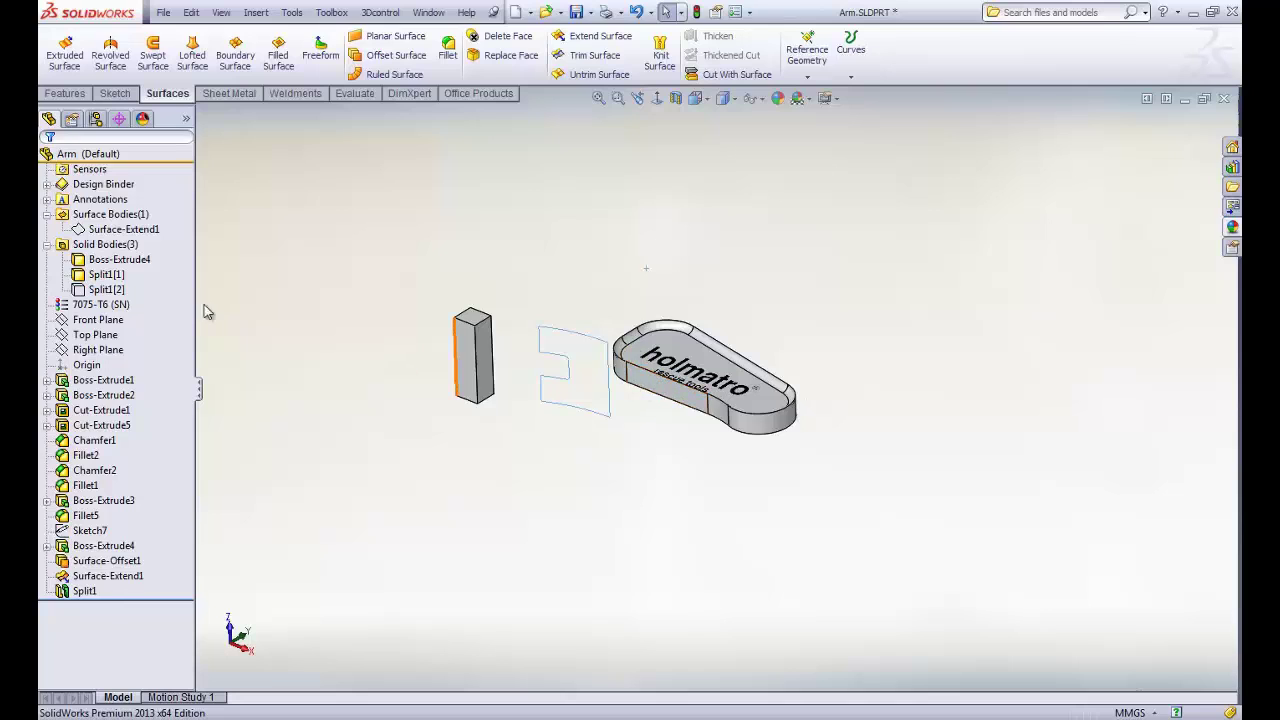
{"action": "left_click", "coordinate": [112, 230]}
{"action": "left_click", "coordinate": [100, 205]}
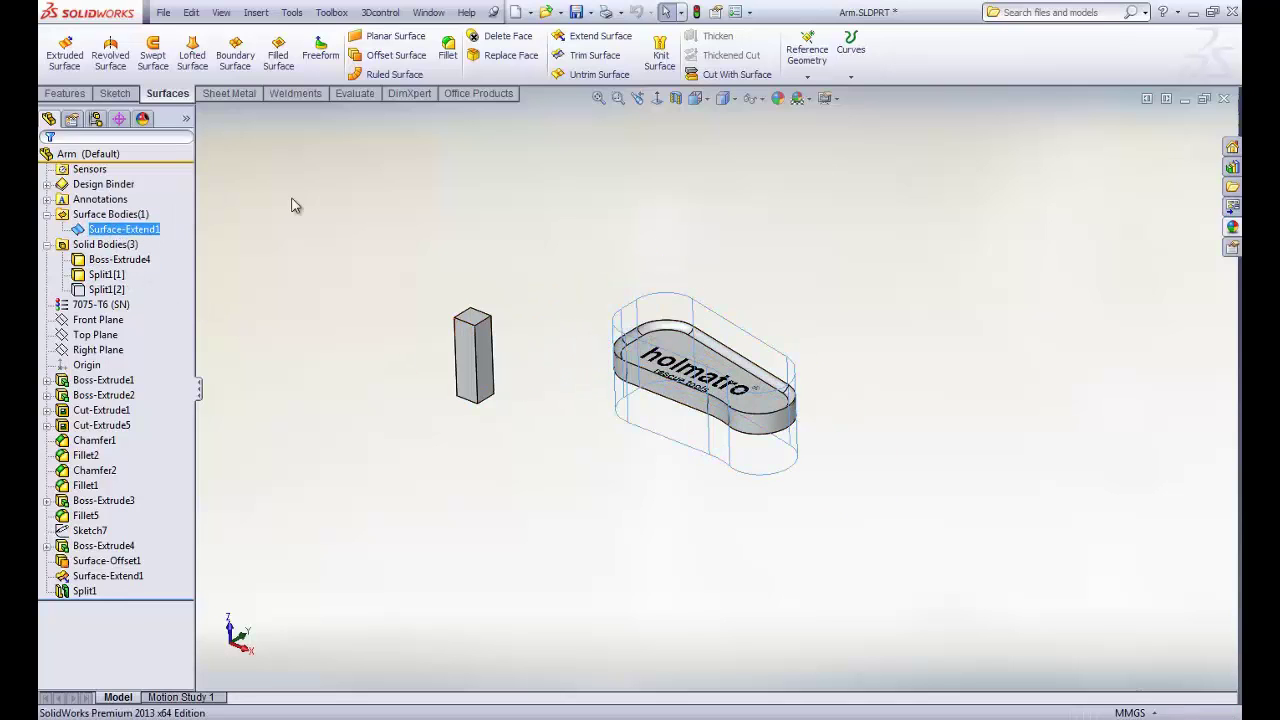
{"action": "mouse_move", "coordinate": [771, 463]}
{"action": "middle_mouse_down"}
{"action": "mouse_move", "coordinate": [723, 335]}
{"action": "mouse_move", "coordinate": [777, 446]}
{"action": "mouse_move", "coordinate": [770, 430]}
{"action": "middle_mouse_up"}
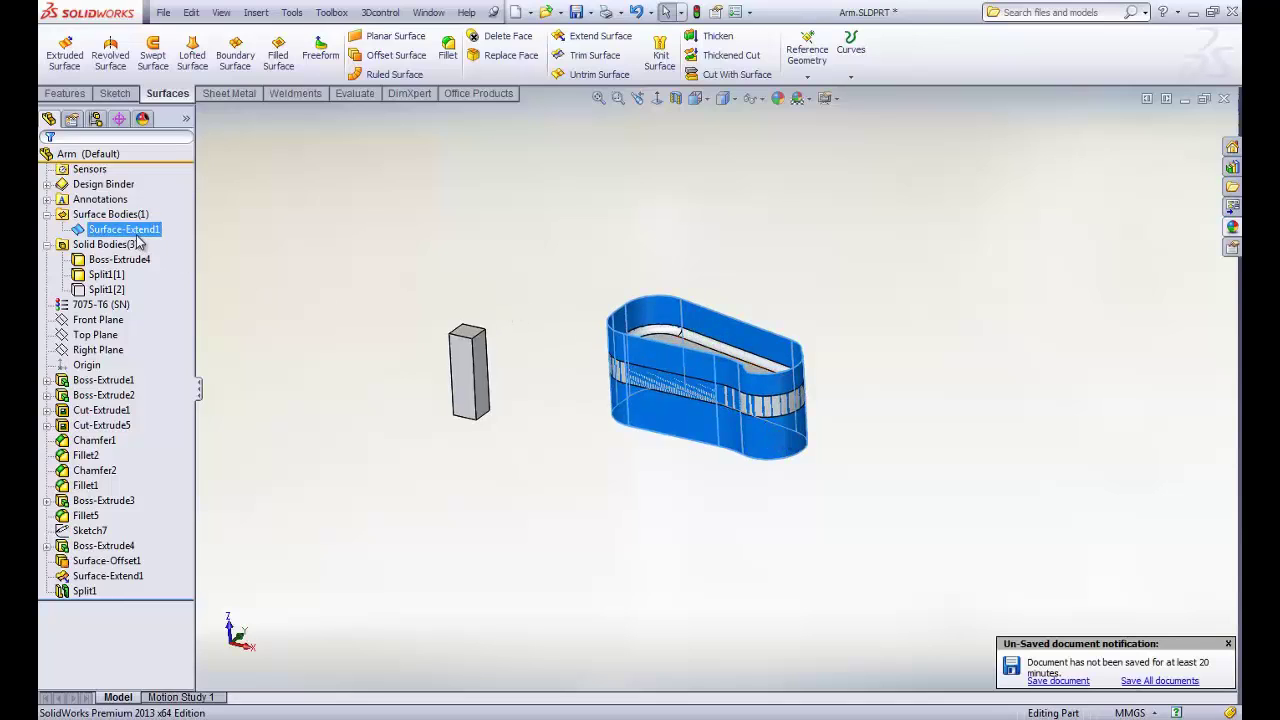
Hide the Surface-Extend1 surface body, leaving the pocket insert and the separate block in view.
{"action": "left_click", "coordinate": [130, 229]}
{"action": "left_click", "coordinate": [277, 214]}
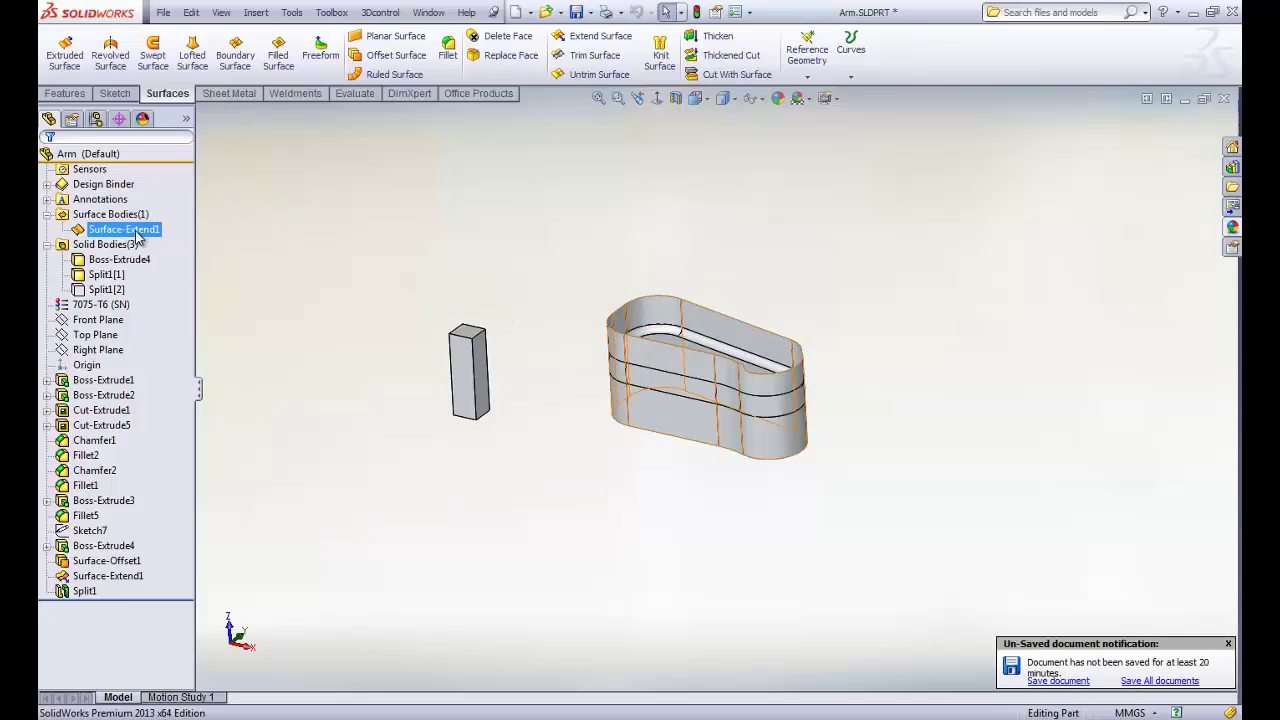
{"action": "left_click", "coordinate": [120, 229]}
{"action": "left_click", "coordinate": [362, 191]}
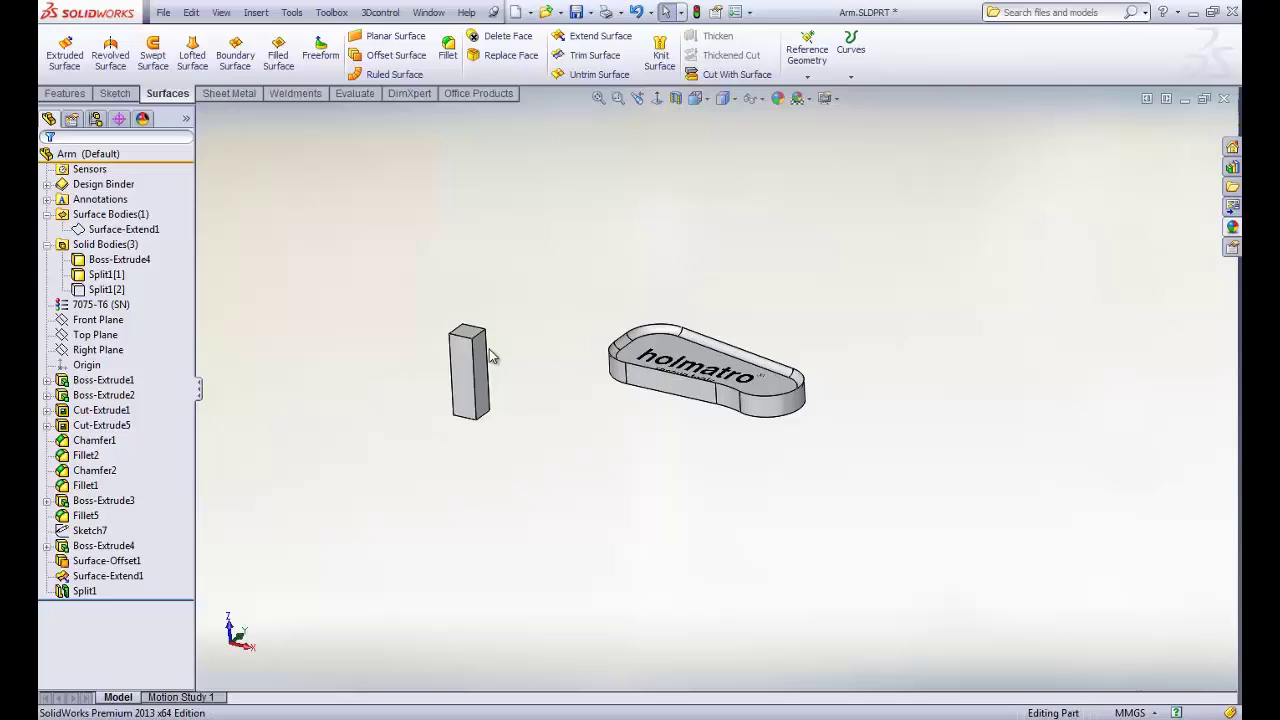
Hide the pocket insert body Split1[1] and show the outer arm body Split1[2].
{"action": "left_click", "coordinate": [126, 262]}
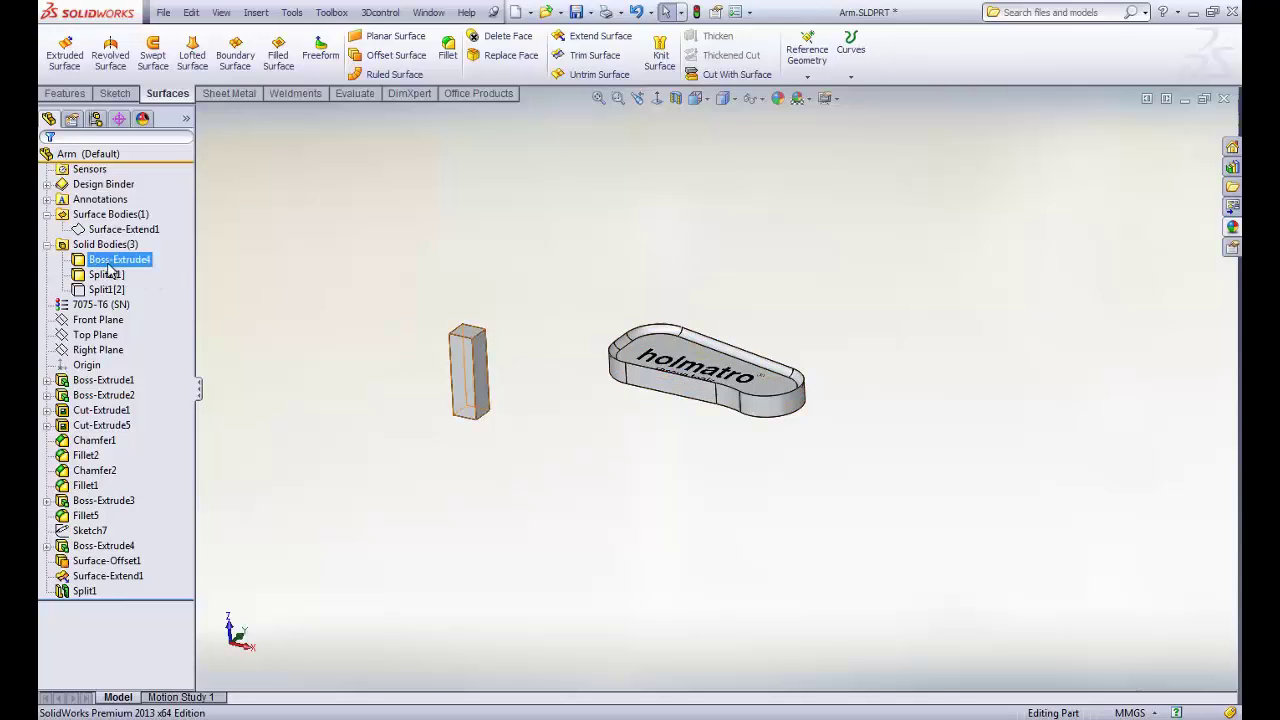
{"action": "left_click", "coordinate": [112, 260]}
{"action": "left_click", "coordinate": [102, 276]}
{"action": "left_click", "coordinate": [110, 245]}
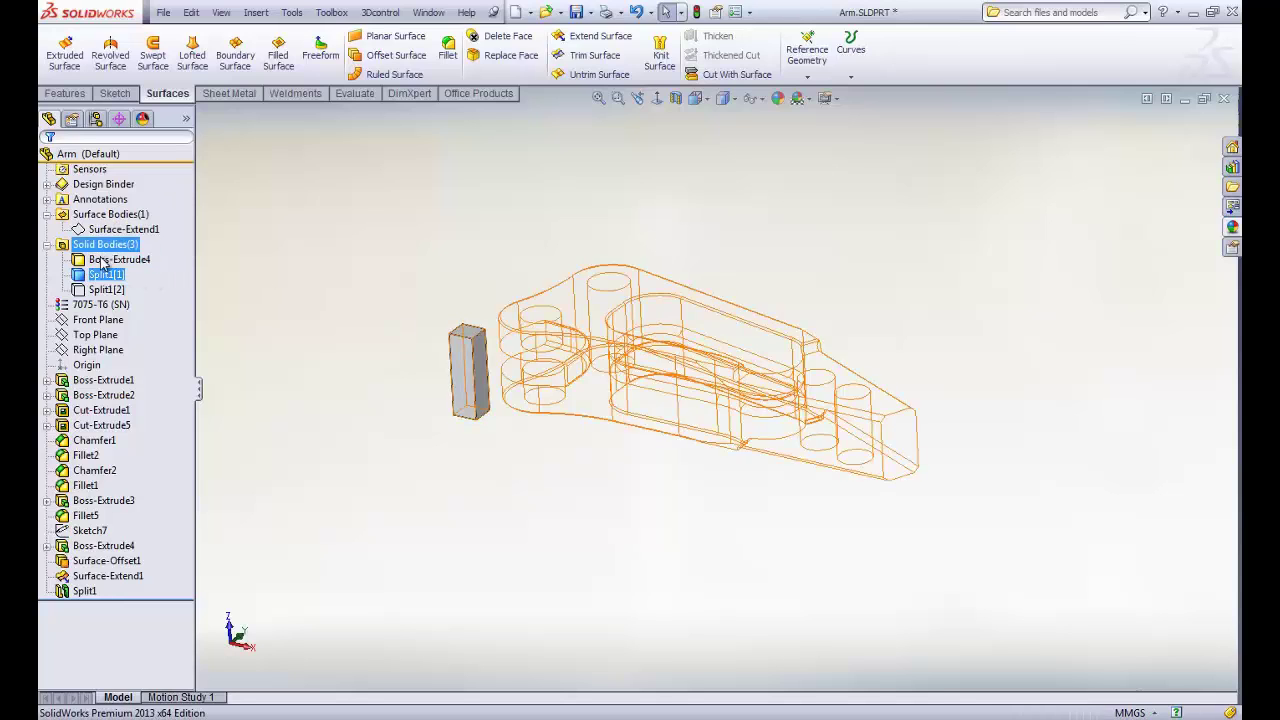
{"action": "left_click", "coordinate": [104, 289]}
{"action": "left_click", "coordinate": [101, 265]}
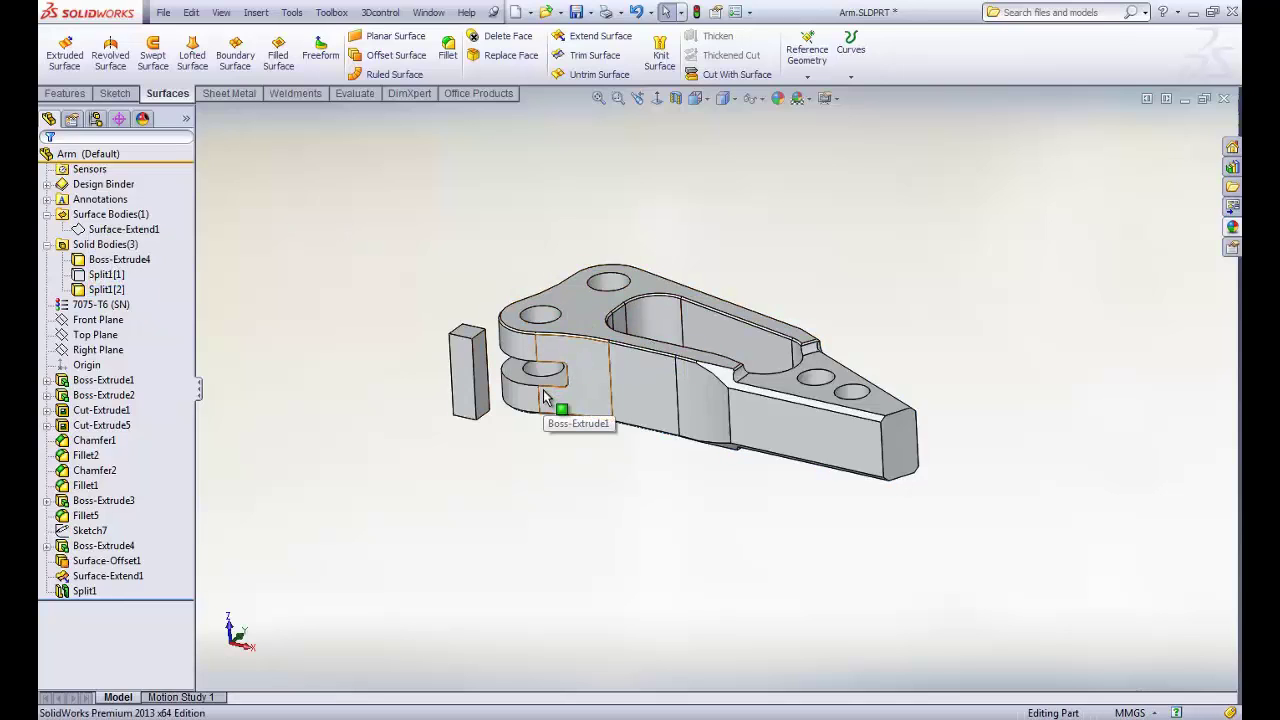
Examine the outer arm body and its pocket walls from several angles, and return to the Arm job in Insight.
{"action": "middle_click_drag", "start_coordinate": [645, 340], "coordinate": [622, 453]}
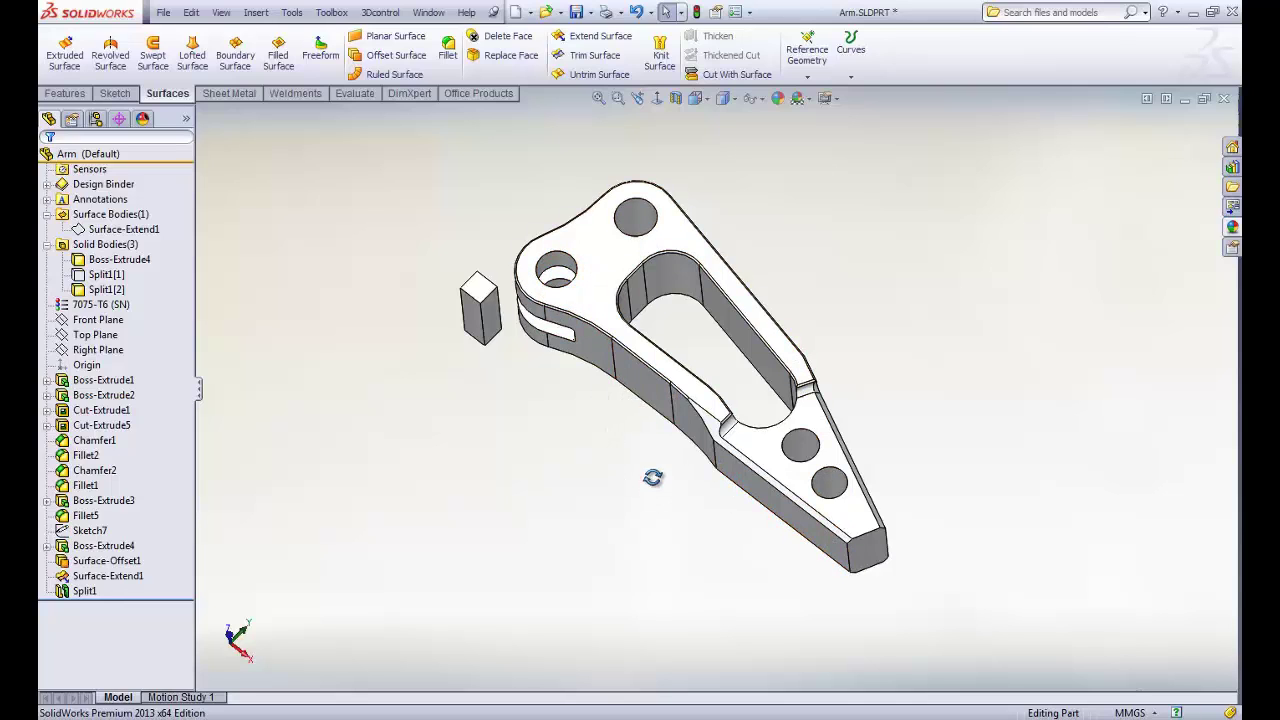
{"action": "middle_click_drag", "start_coordinate": [651, 477], "coordinate": [658, 405]}
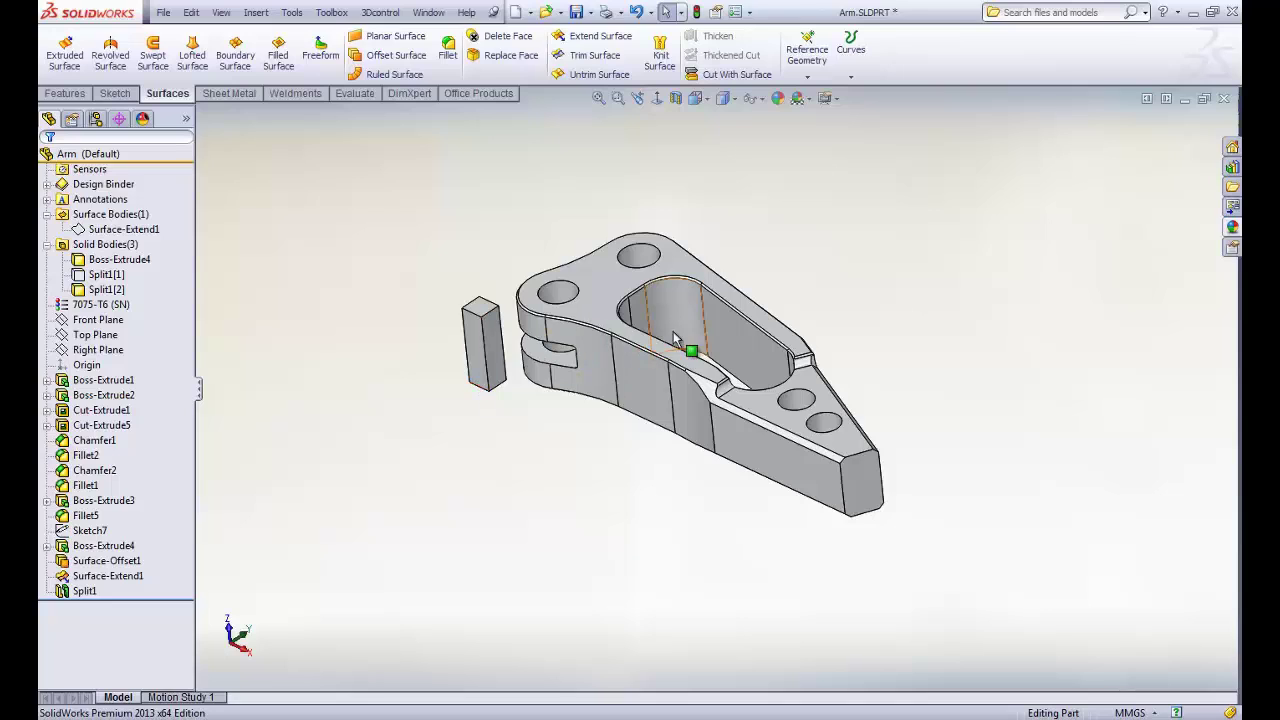
{"action": "scroll", "coordinate": [688, 358], "scroll_direction": "down", "scroll_amount": 2}
{"action": "scroll", "coordinate": [710, 335], "scroll_direction": "up", "scroll_amount": 2}
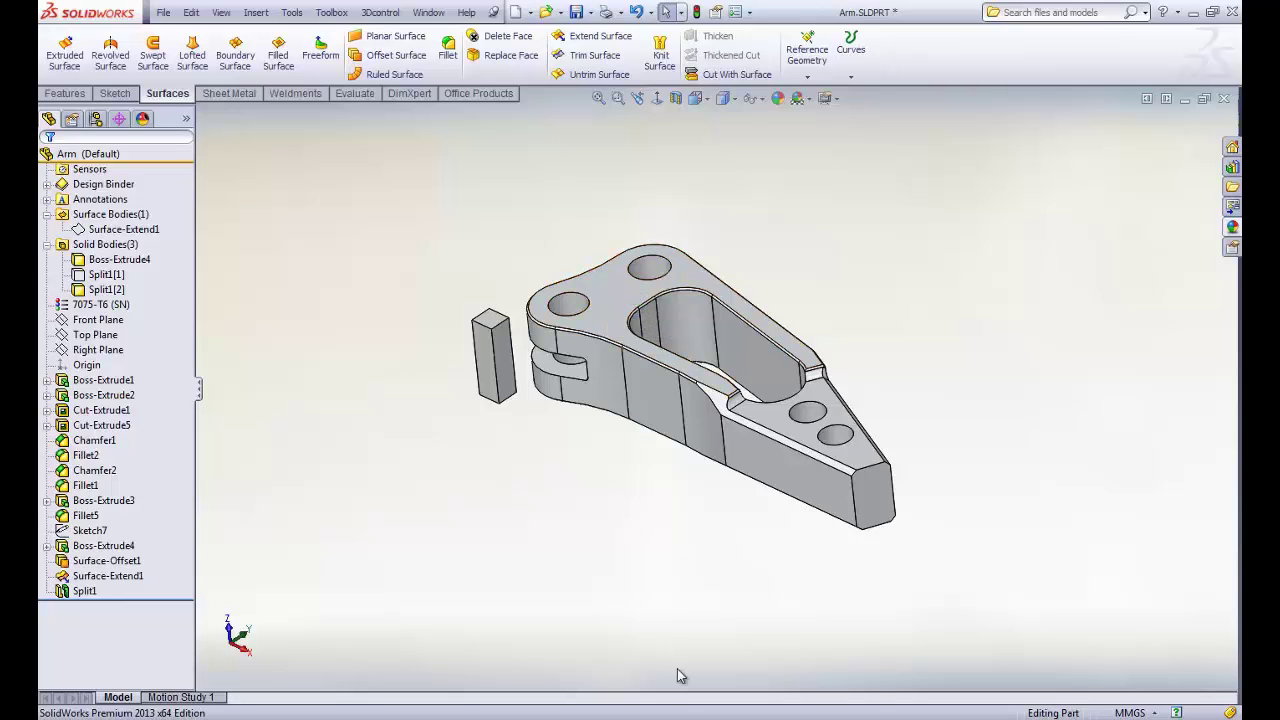
{"action": "mouse_move", "coordinate": [682, 719]}
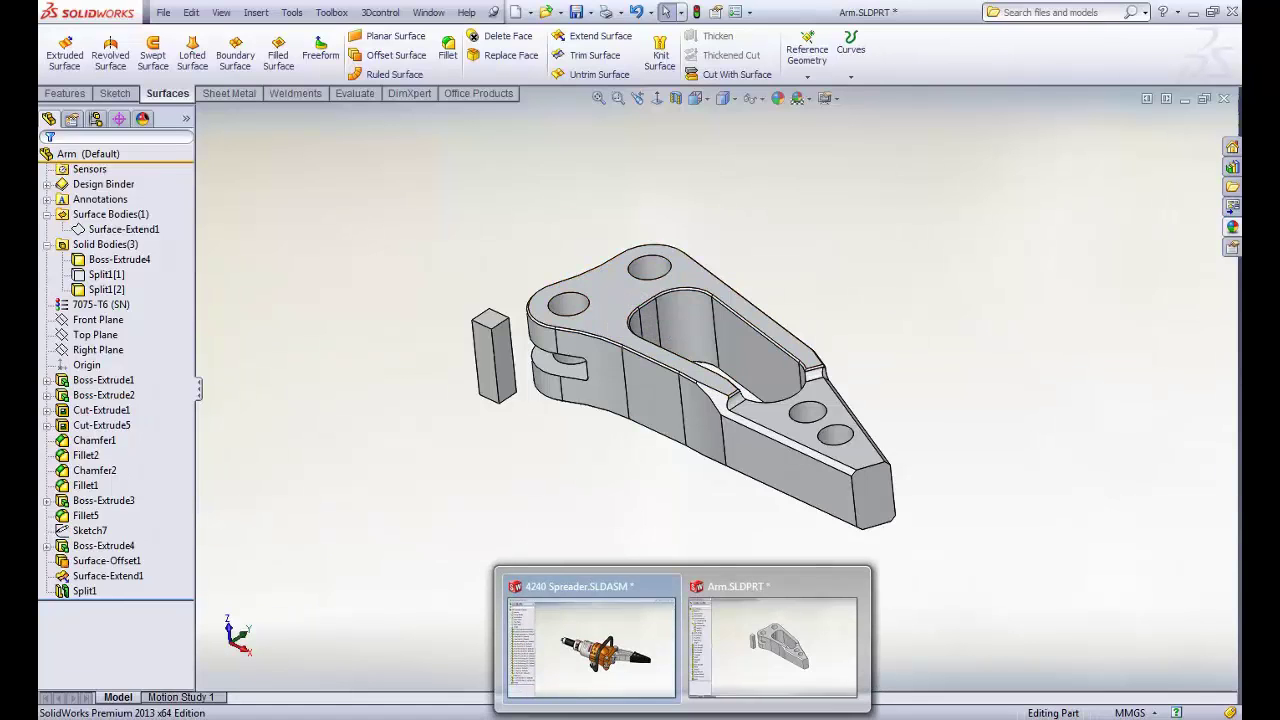
{"action": "left_click", "coordinate": [290, 713]}
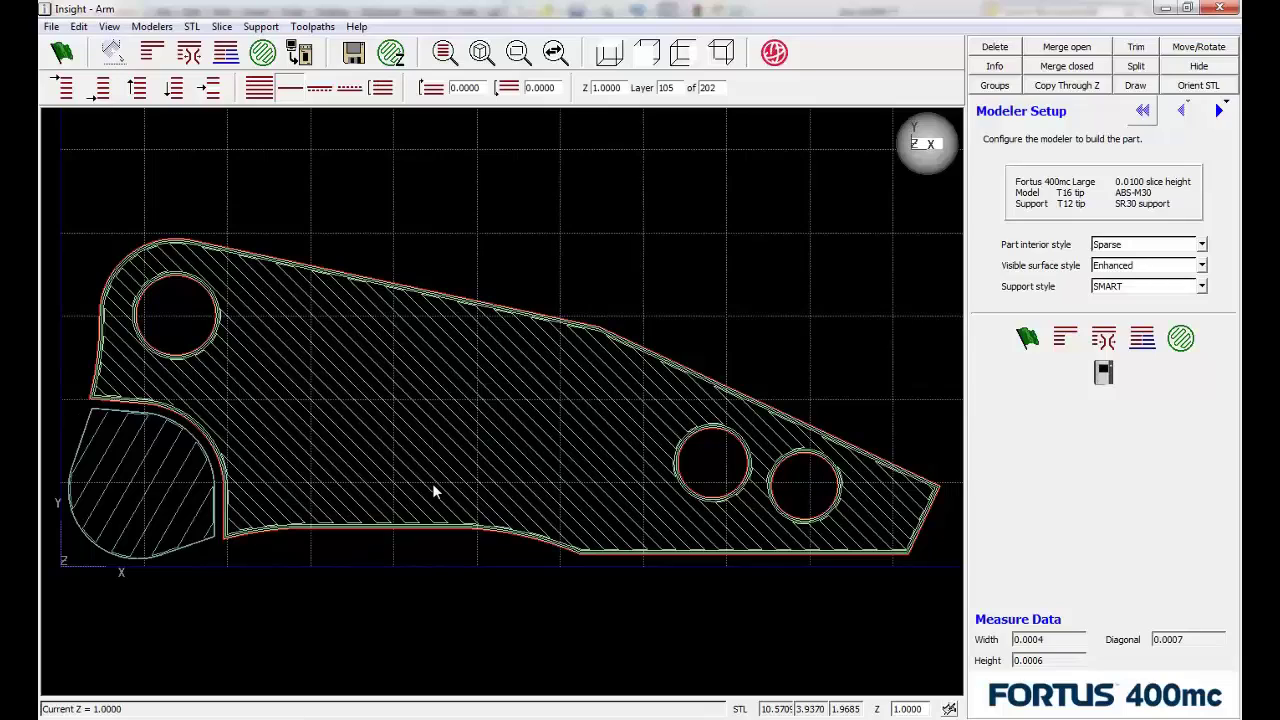